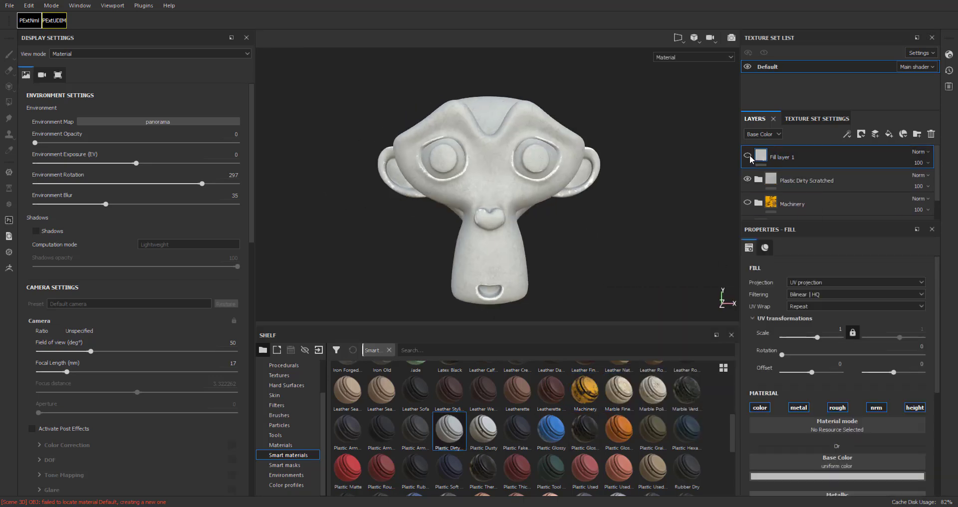
Step: Give Fill layer 1 a red base color, make it visible and add a black mask to it
scroll(637, 223, "up", 3)
middle_click_drag(637, 222, 653, 175, "alt")
left_click(837, 477)
left_click_drag(872, 394, 894, 397)
left_click(748, 156)
right_click(790, 159)
left_click(819, 20)
mouse_move(637, 314)
middle_mouse_down("alt")
mouse_move(634, 263)
mouse_move(616, 228)
middle_mouse_up("alt")
mouse_move(489, 228)
left_mouse_down()
mouse_move(462, 231)
mouse_move(498, 227)
mouse_move(489, 264)
left_mouse_up()
key("ctrl+z")
Step: Toggle symmetry, resize the brush and paint a first red stroke near the monkey's mouth on the Fill layer 1 mask
left_click(637, 37)
scroll(636, 230, "up", 4)
mouse_move(636, 230)
left_mouse_down("alt")
mouse_move(655, 184)
mouse_move(641, 232)
mouse_move(555, 264)
left_mouse_up("alt")
key("2")
key("1")
right_click_drag(596, 214, 579, 215, "ctrl")
mouse_move(574, 212)
left_mouse_down()
mouse_move(595, 202)
mouse_move(577, 190)
mouse_move(586, 226)
left_mouse_up()
scroll(304, 409, "up", 2)
Step: Choose the artistic brush next to Archive Inker and paint red around the monkey's mouth
left_click(291, 454)
left_click(416, 381)
left_click(382, 381)
left_click(636, 37)
left_click_drag(454, 204, 458, 224)
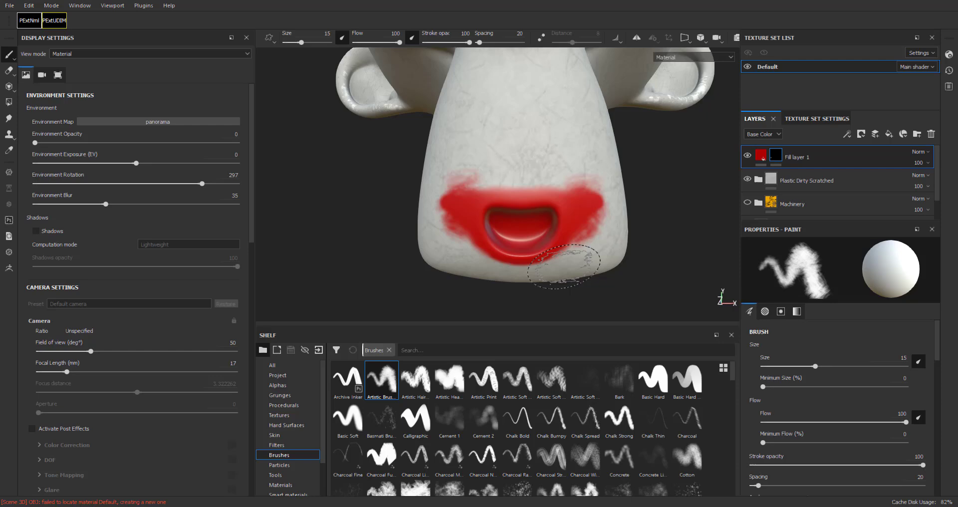
Step: Paint another stroke on the Fill layer 1 mask and toggle symmetry again
left_click_drag(651, 267, 660, 224, "alt")
mouse_move(660, 225)
middle_mouse_down("alt")
mouse_move(653, 292)
mouse_move(639, 237)
middle_mouse_up("alt")
mouse_move(508, 220)
left_mouse_down()
mouse_move(528, 208)
mouse_move(538, 230)
left_mouse_up()
left_click(637, 37)
Step: Add a second fill layer above Fill layer 1 and pick a base color for it
left_click_drag(709, 232, 684, 248, "alt")
mouse_move(684, 248)
right_mouse_down("alt")
mouse_move(607, 250)
mouse_move(671, 252)
right_mouse_up("alt")
left_click(888, 134)
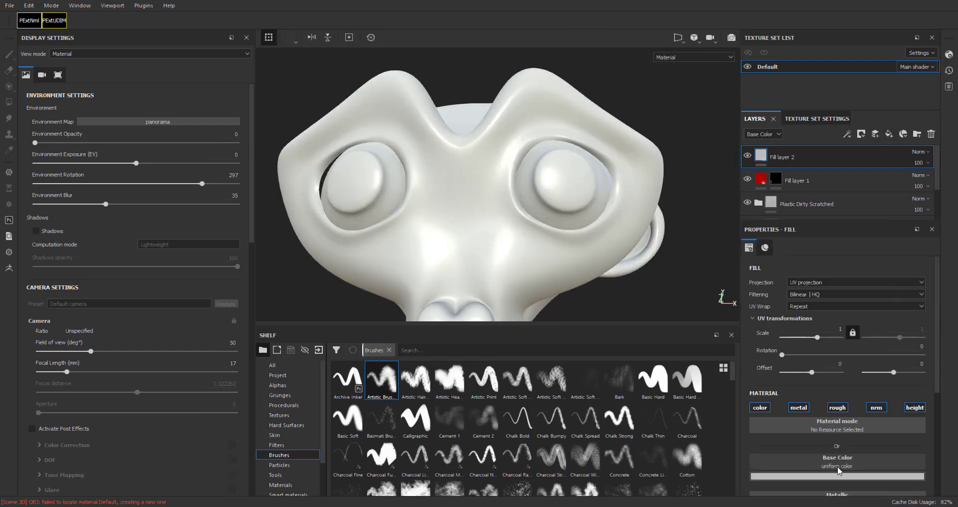
left_click(839, 471)
left_click_drag(908, 425, 889, 437)
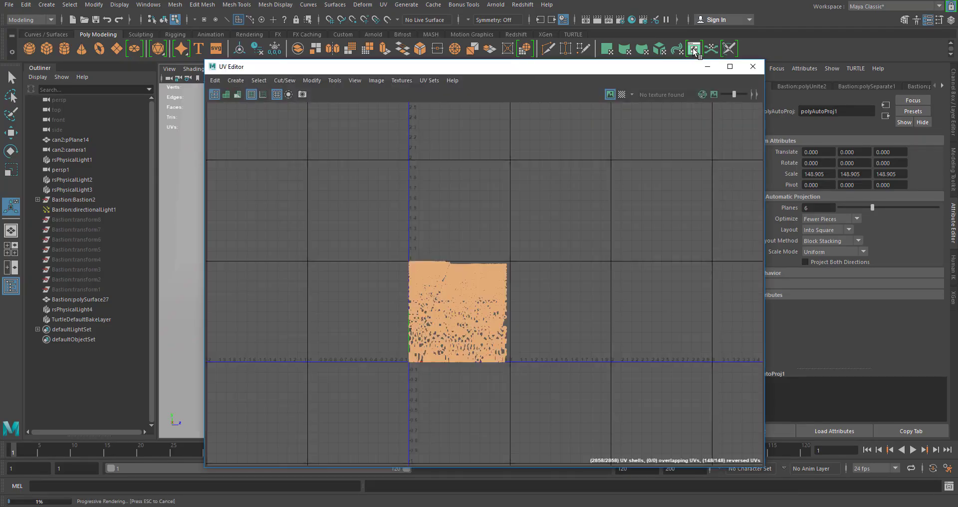
scroll(469, 285, "up", 8)
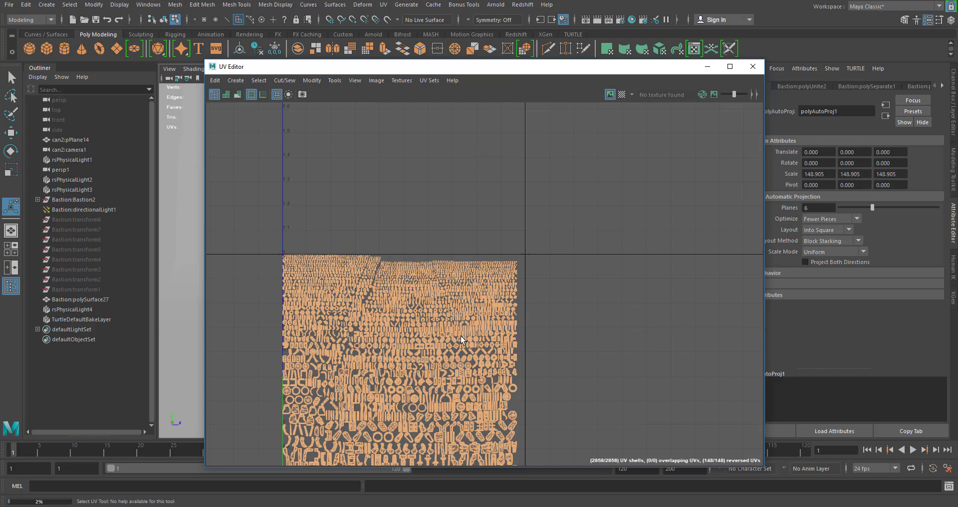
scroll(456, 311, "up", 10)
scroll(460, 311, "down", 10)
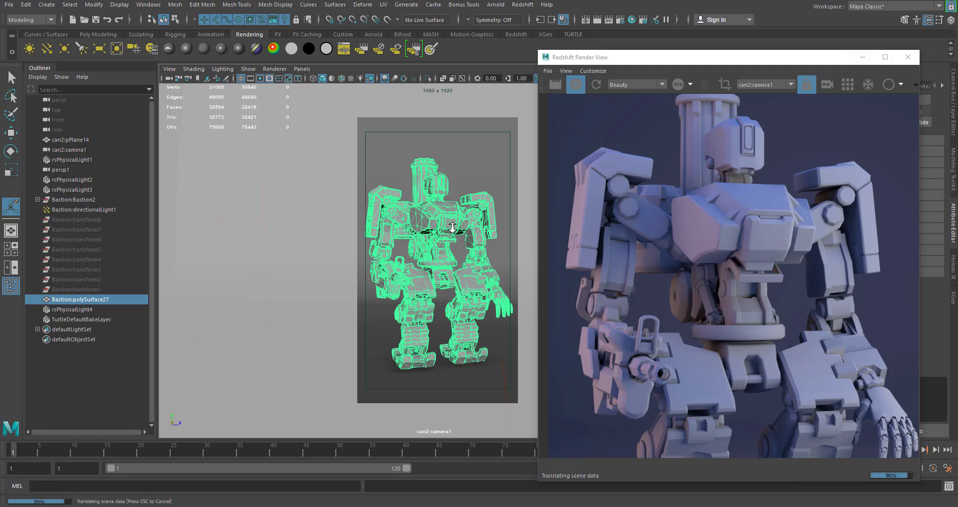
mouse_move(450, 224)
right_mouse_down("alt")
mouse_move(463, 234)
mouse_move(447, 227)
right_mouse_up("alt")
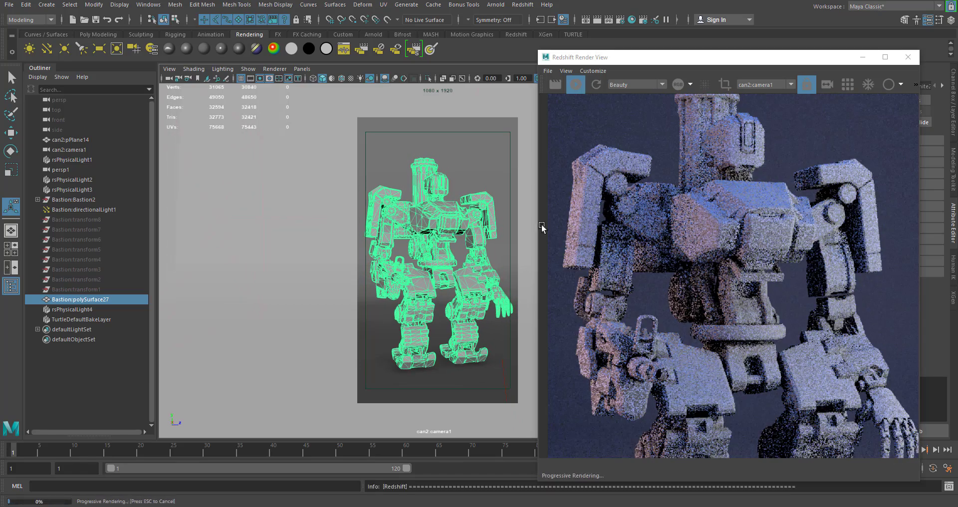
Step: Close the Redshift Render View and inspect the robot mesh's UVs in the UV Editor
left_click(907, 57)
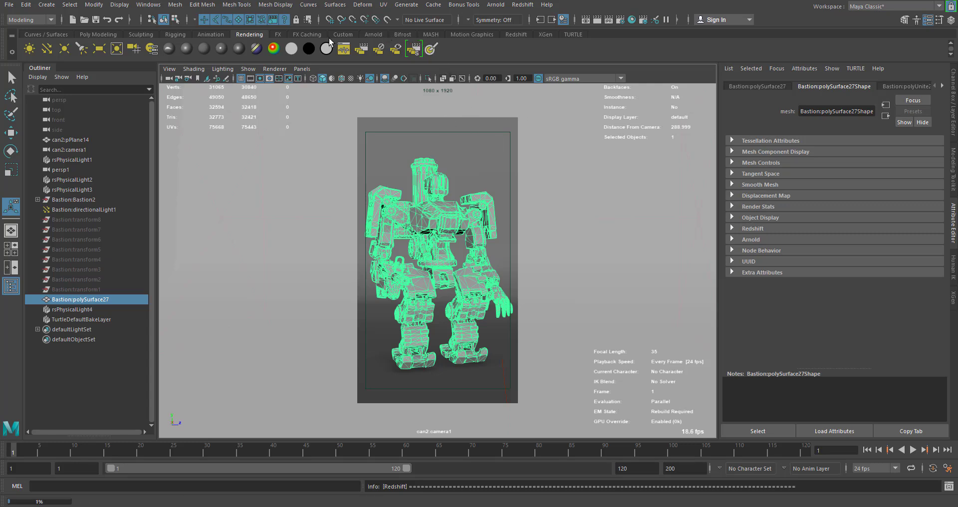
left_click(383, 5)
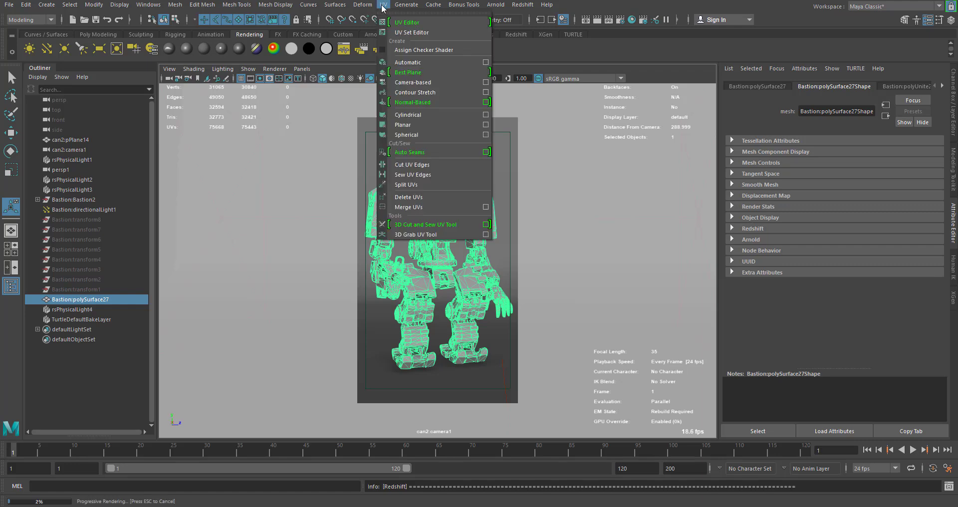
left_click(402, 24)
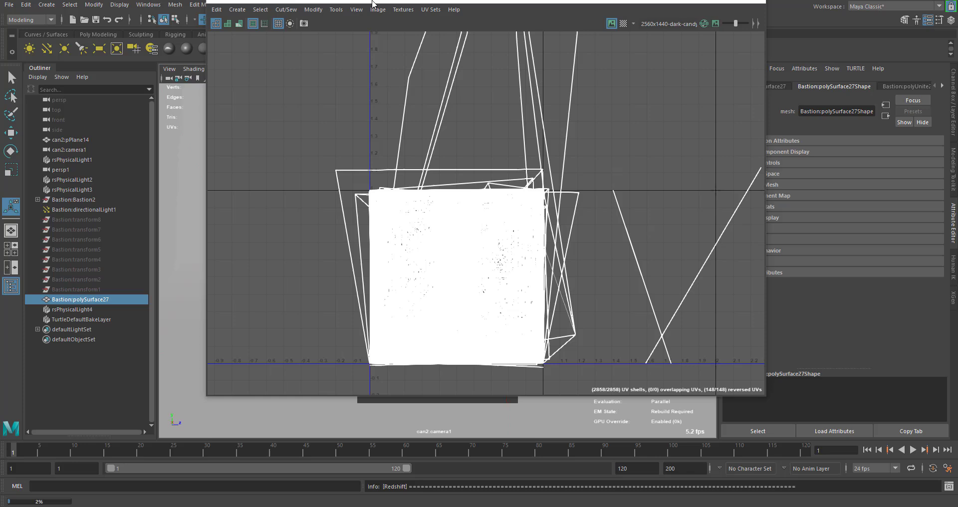
scroll(467, 192, "down", 3)
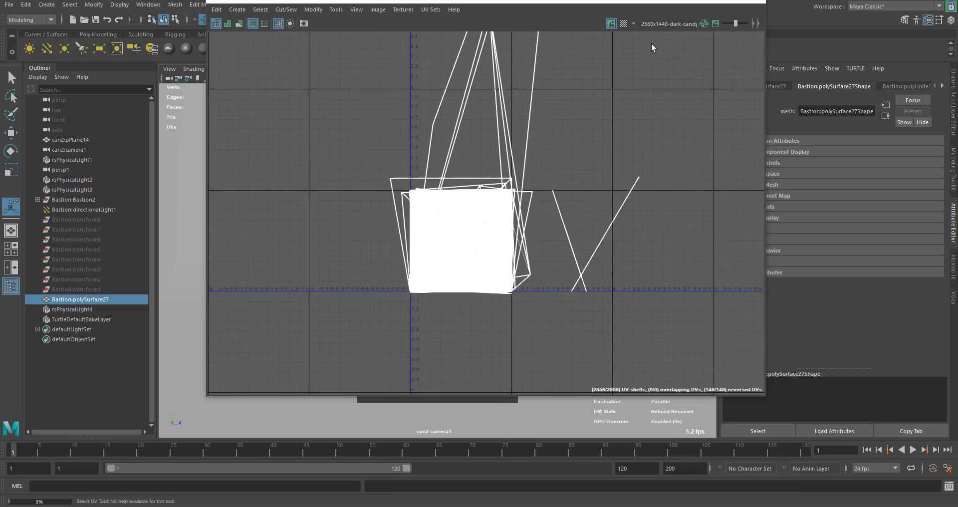
left_click_drag(524, 1, 523, 73)
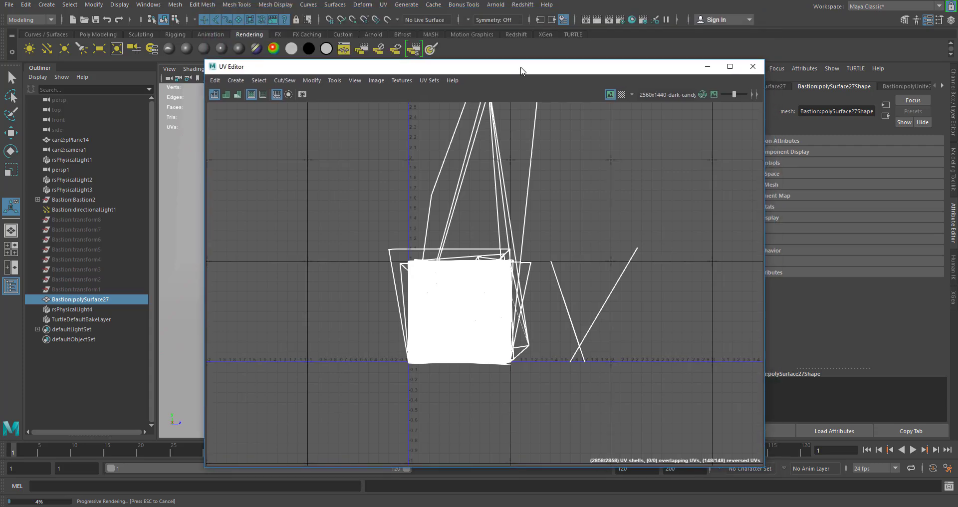
left_click(753, 67)
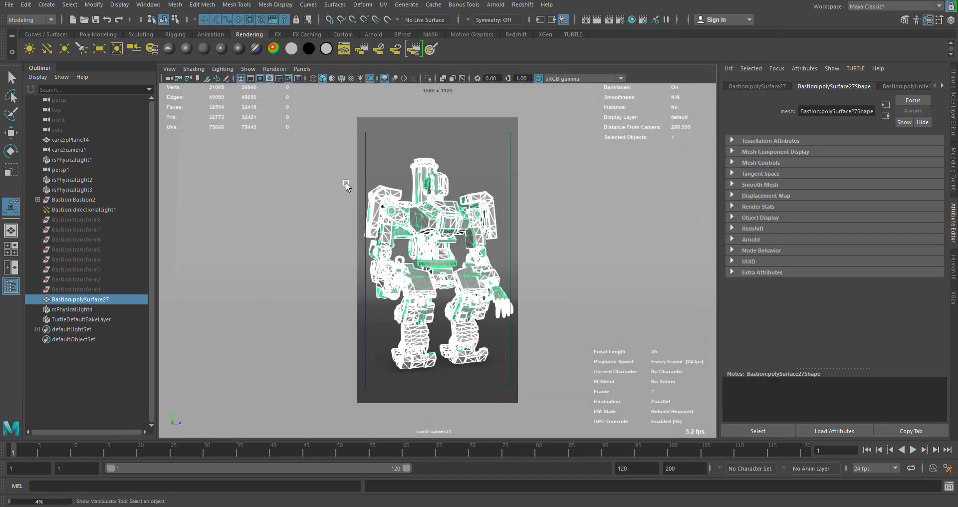
Step: Apply an automatic UV projection to the robot mesh and check its shells and checker map in the UV Editor
left_click(100, 34)
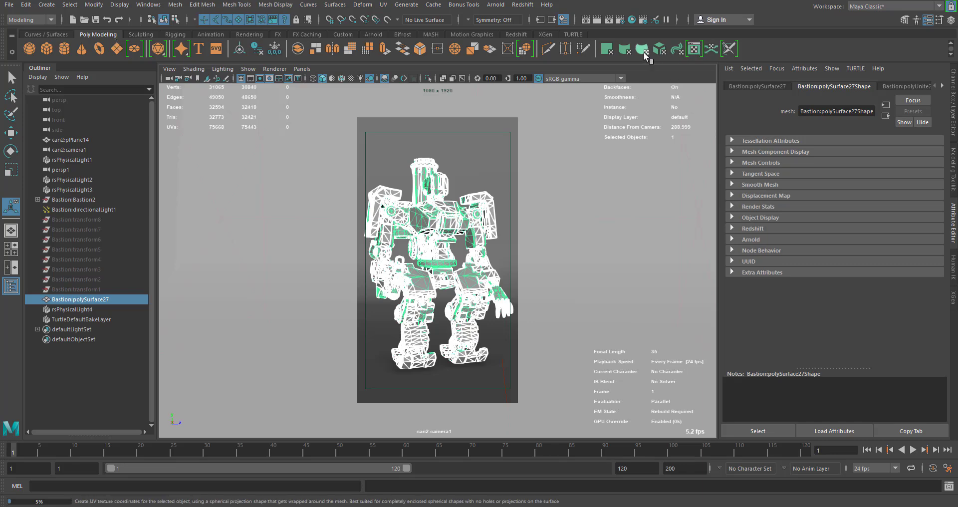
left_click(659, 49)
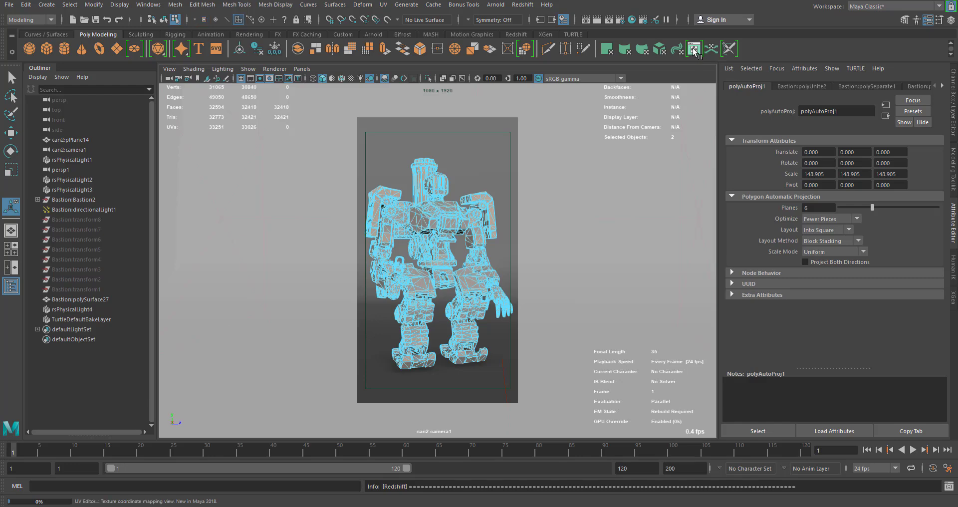
left_click(693, 50)
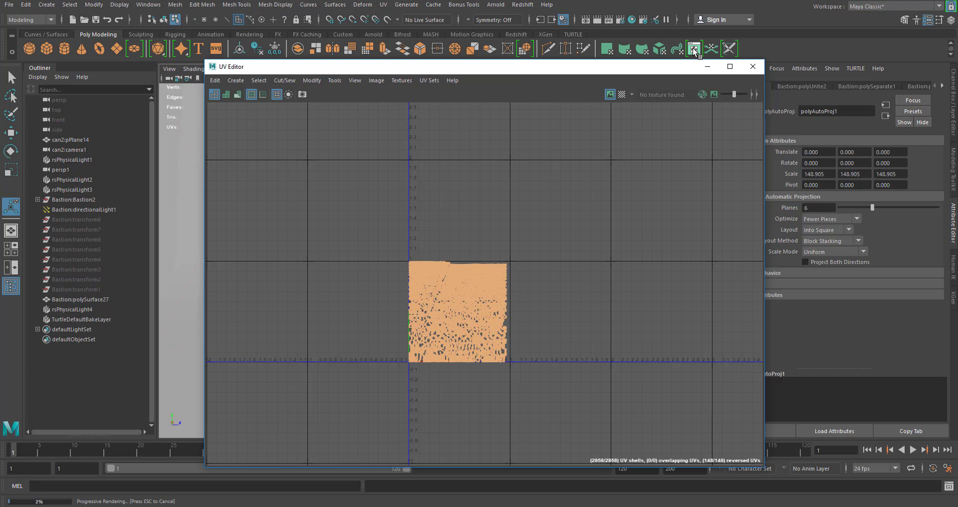
scroll(498, 265, "up", 8)
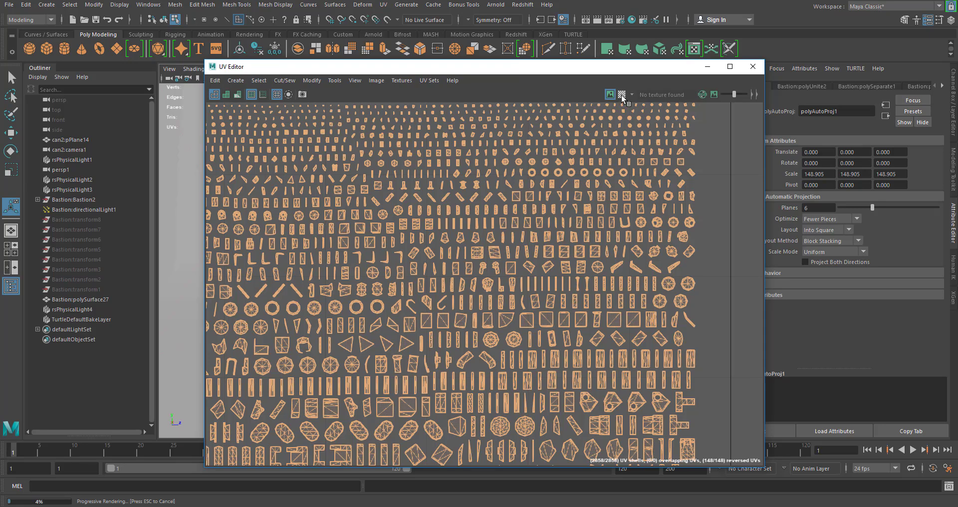
left_click(622, 94)
Step: Return to object mode, select the robot mesh and delete its UVs
left_click_drag(426, 70, 474, 95)
right_click_drag(428, 190, 472, 175)
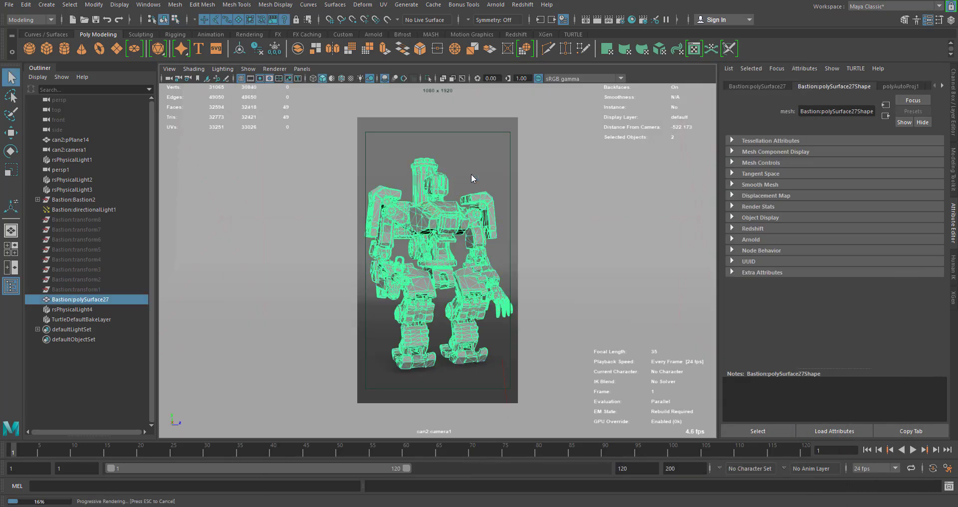
left_click(471, 171)
left_click(442, 217)
left_click(384, 5)
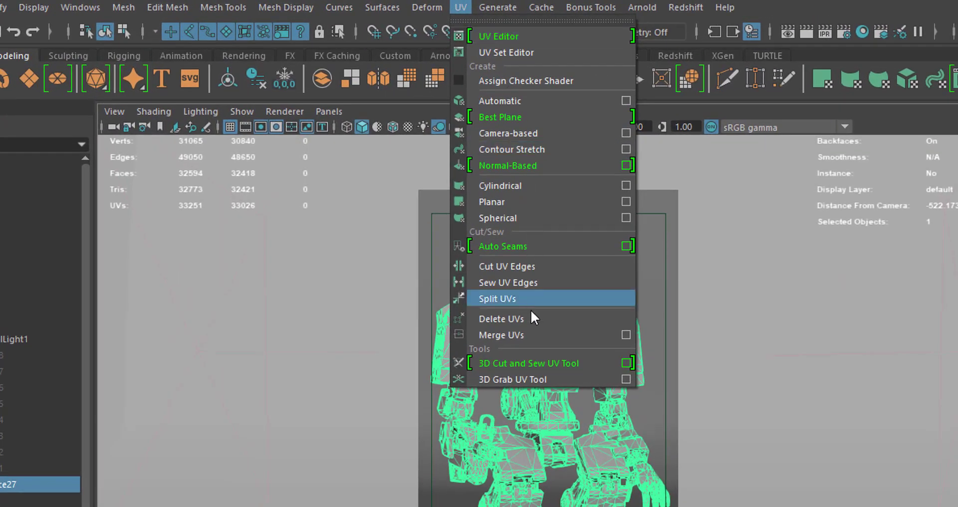
left_click(525, 317)
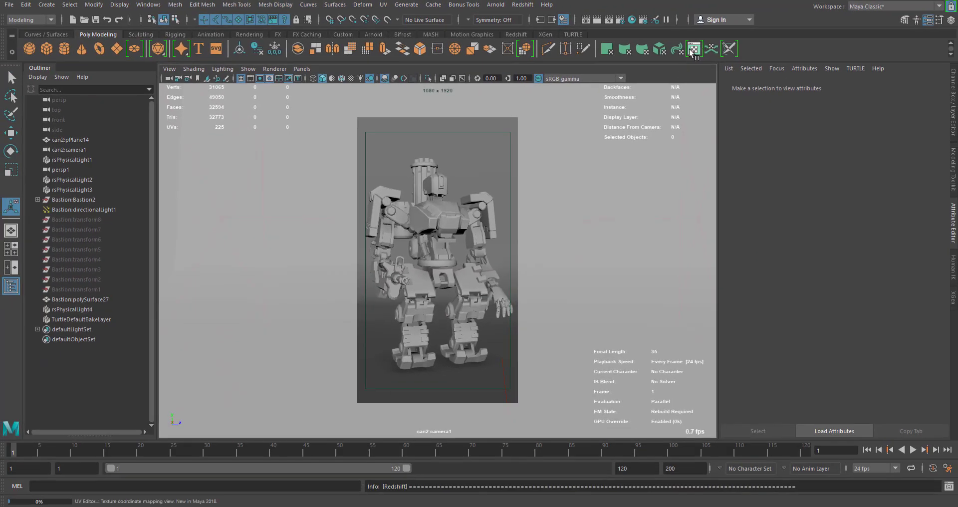
Step: Reselect the robot mesh and check its UV layout in the UV Editor
left_click(430, 236)
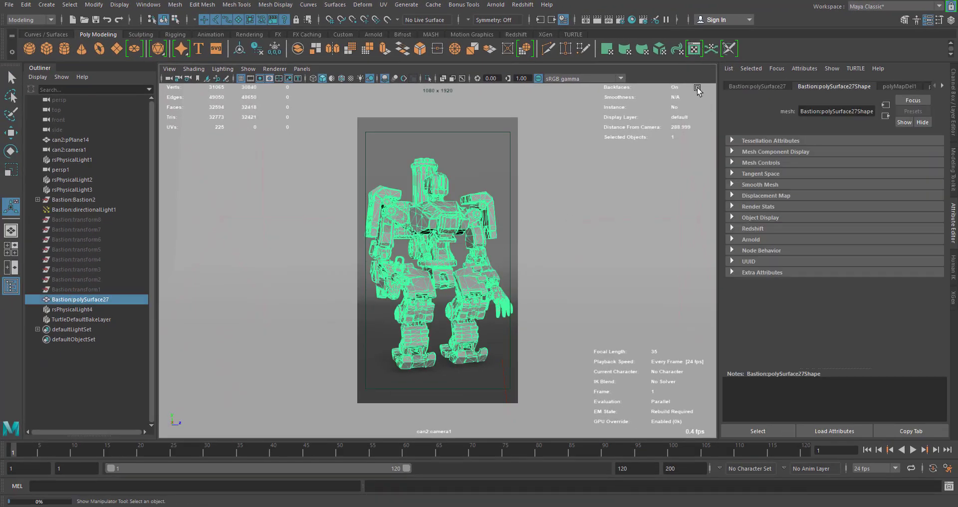
left_click(694, 48)
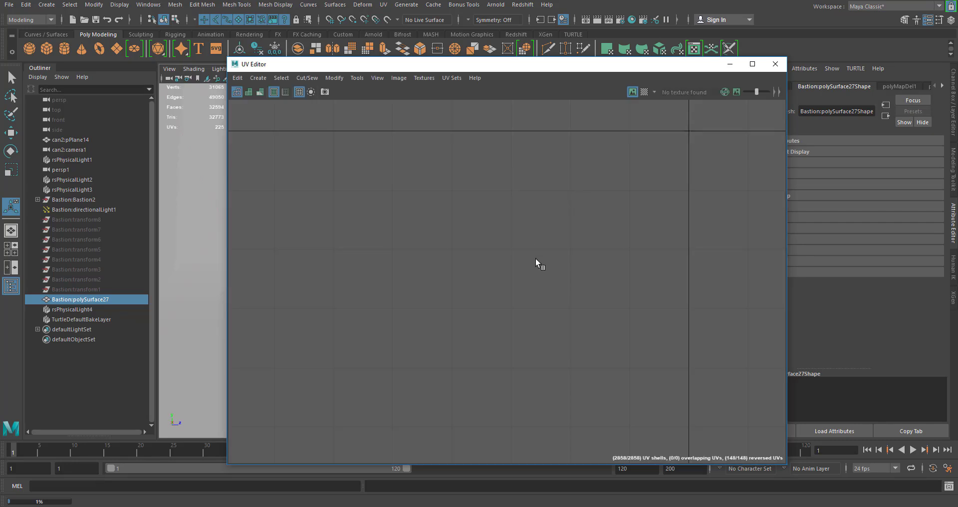
scroll(537, 259, "down", 8)
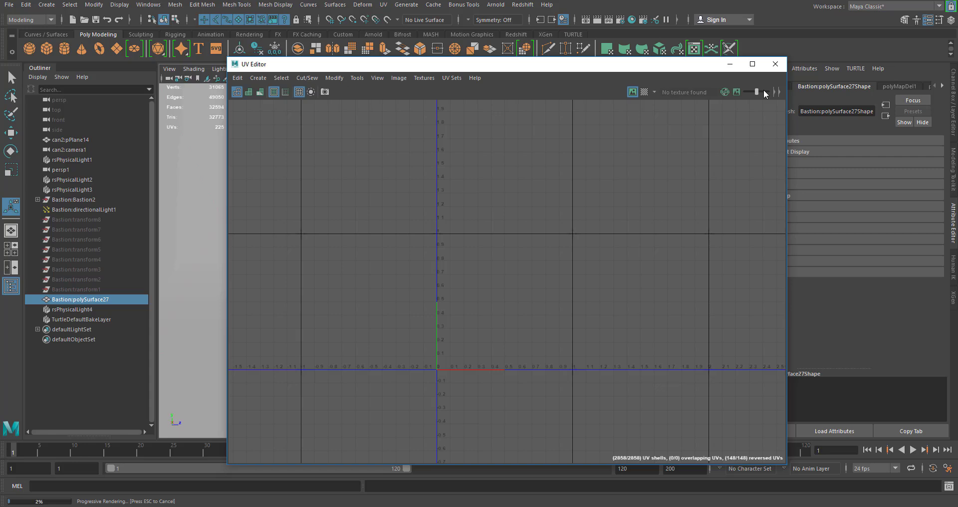
left_click(775, 64)
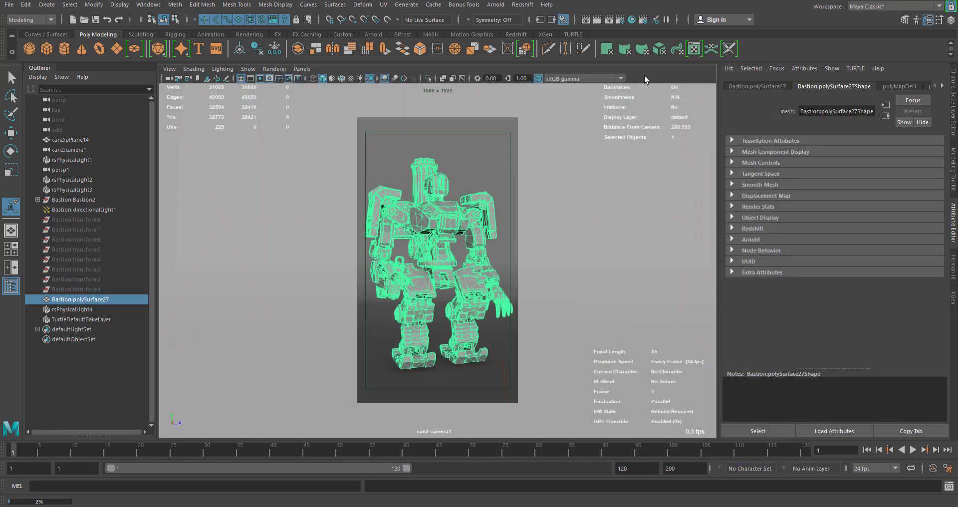
Step: Move the Redshift Render View out of the way and look through the robot mesh's construction history nodes
left_click_drag(654, 0, 726, 1)
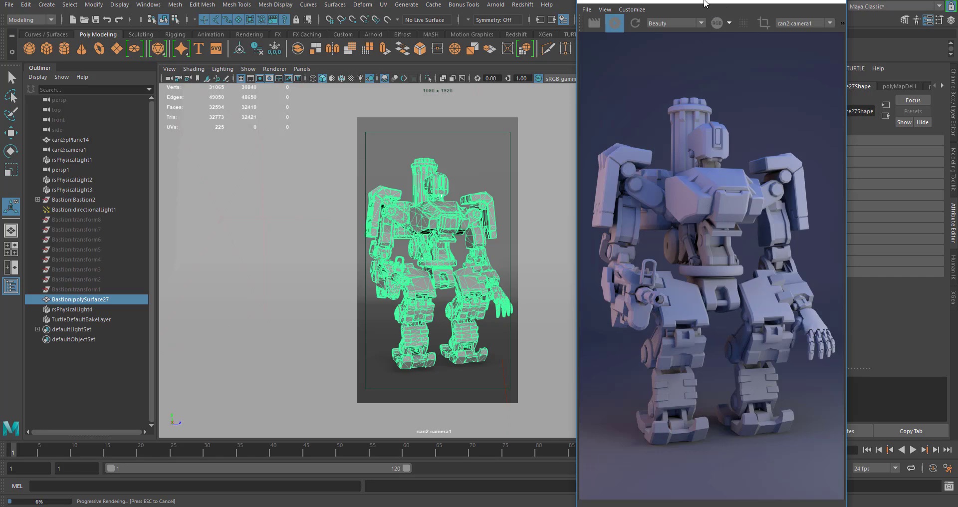
left_click_drag(705, 3, 957, 145)
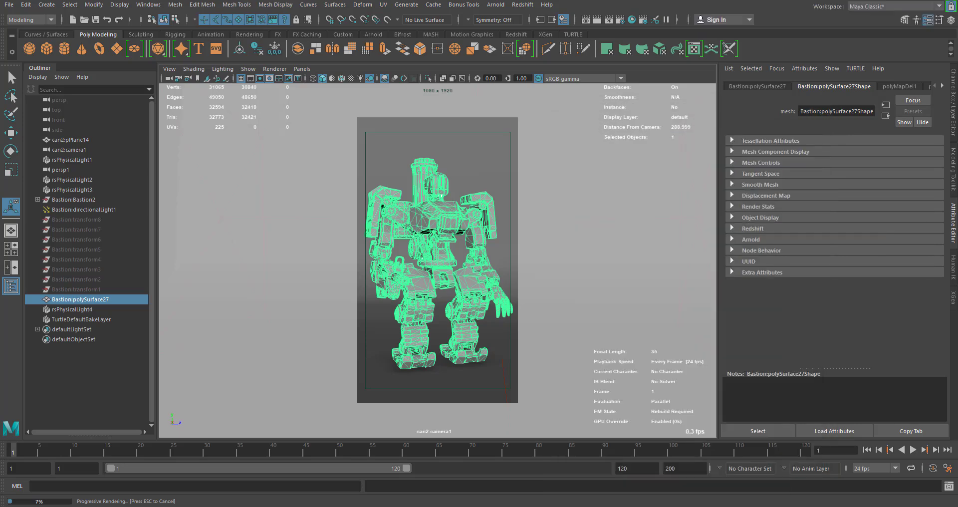
left_click(942, 86)
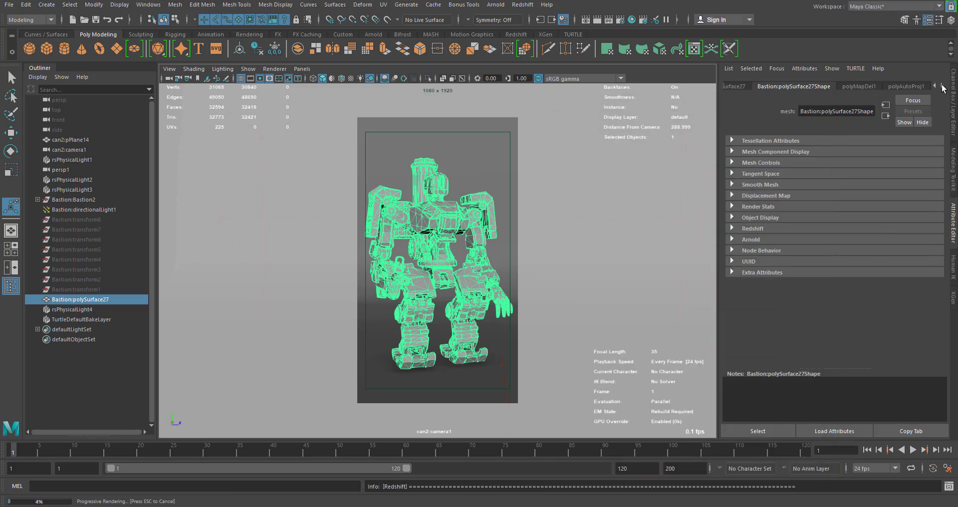
left_click(943, 86)
left_click(943, 86)
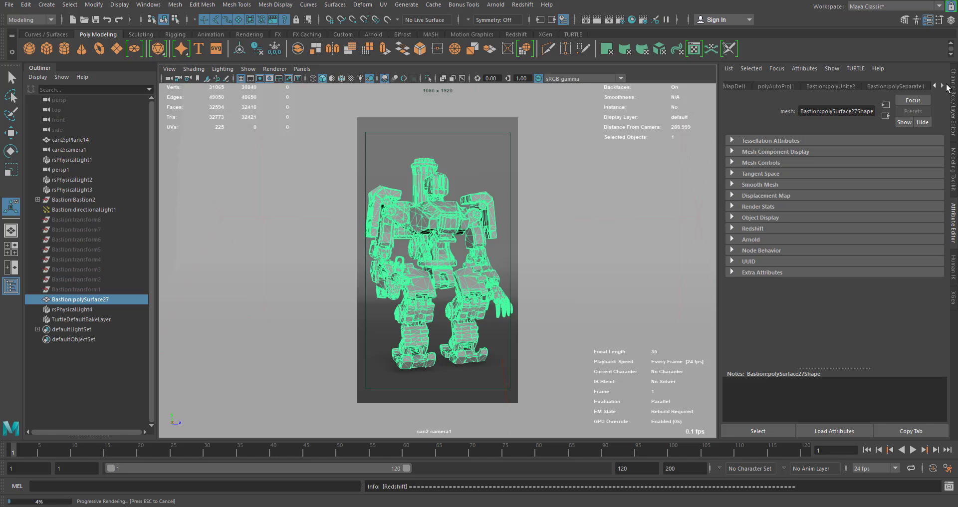
left_click(943, 86)
left_click(942, 86)
left_click(942, 86)
left_click(943, 86)
left_click(943, 86)
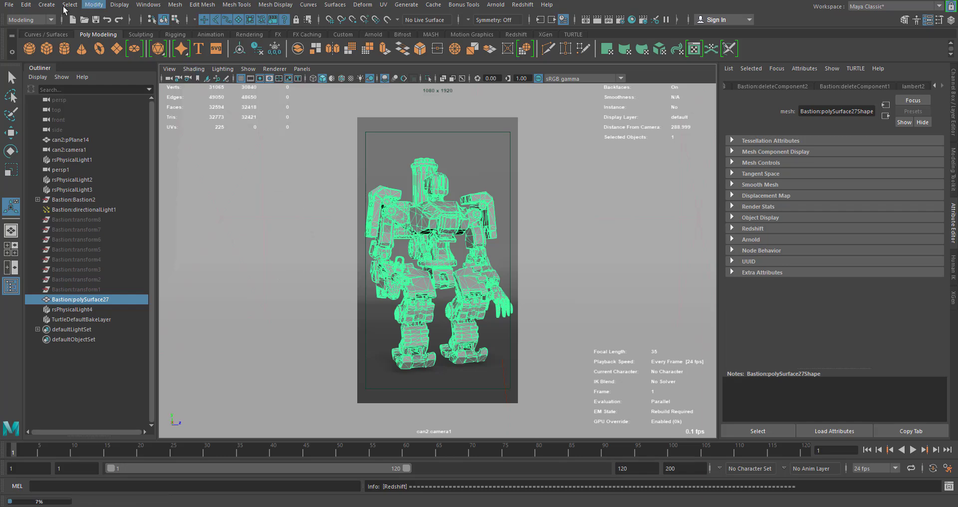
Step: Delete the construction history of the robot mesh
left_click(24, 6)
left_click(22, 5)
left_click(22, 7)
mouse_move(62, 123)
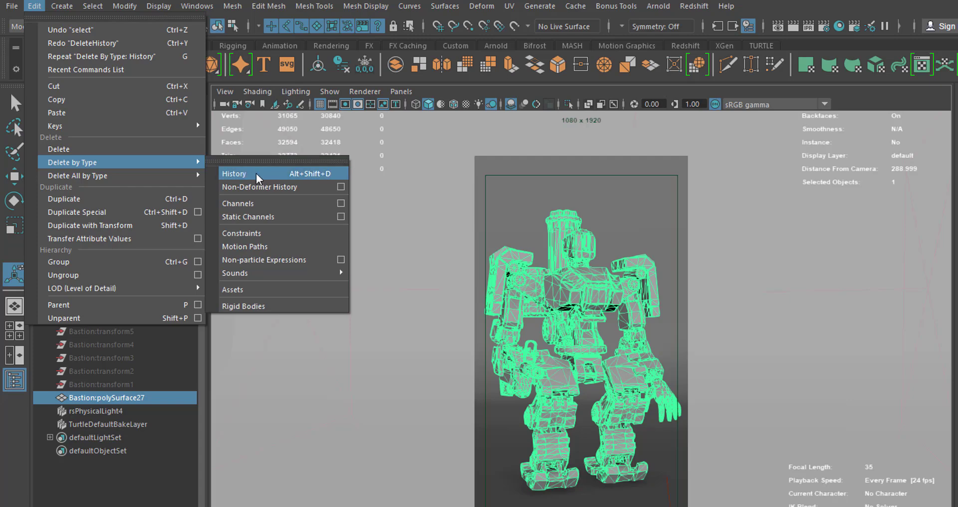
left_click(253, 174)
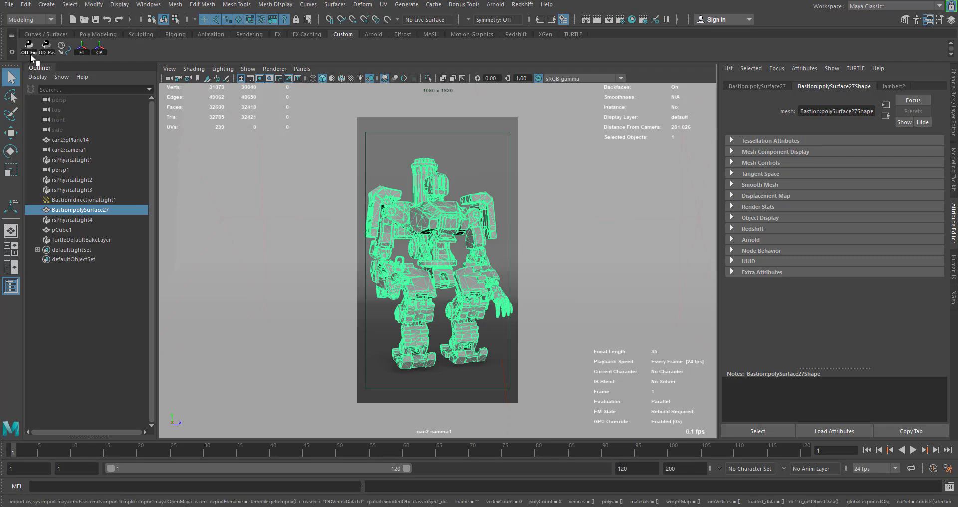
Step: Export the selected robot mesh from the scene
left_click(9, 4)
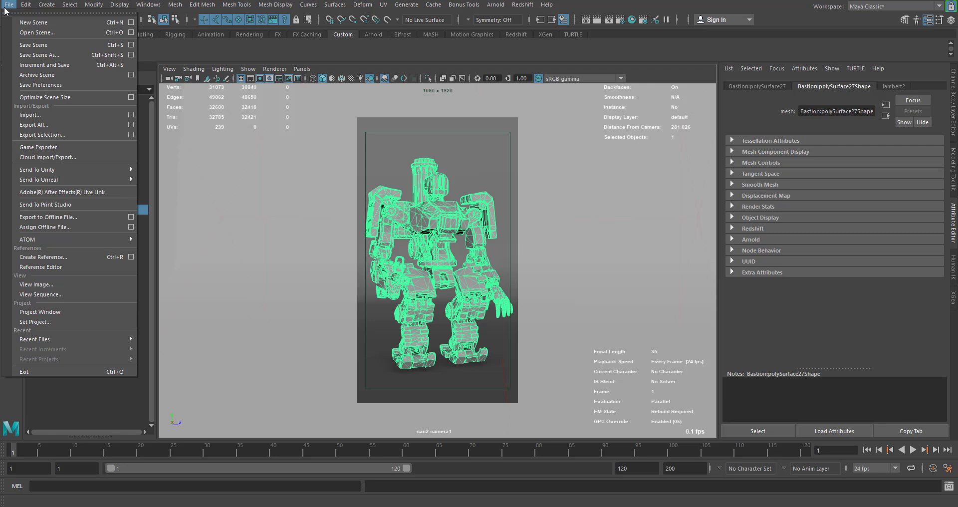
left_click(44, 135)
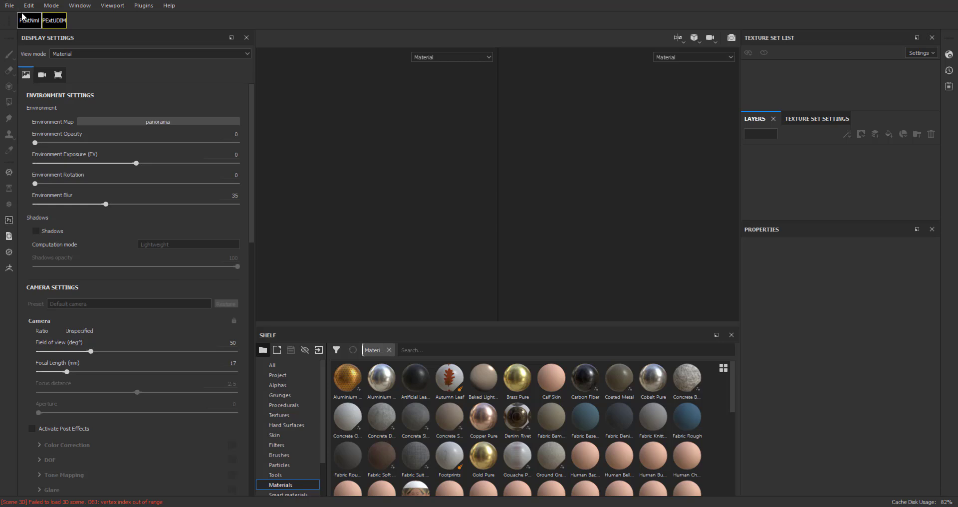
Step: In Substance Painter, create a new project from the mesh F:/baston.obj, discarding the changes in the open project
left_click(9, 5)
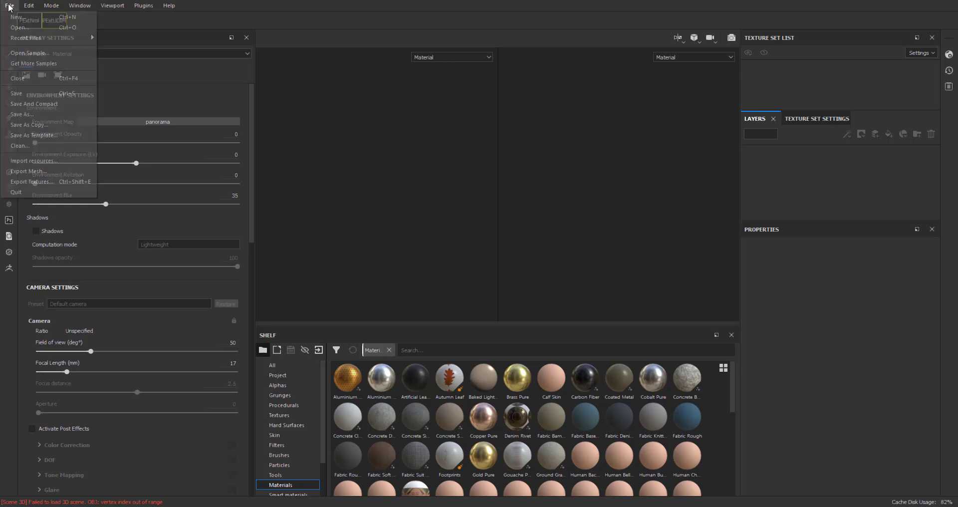
left_click(18, 17)
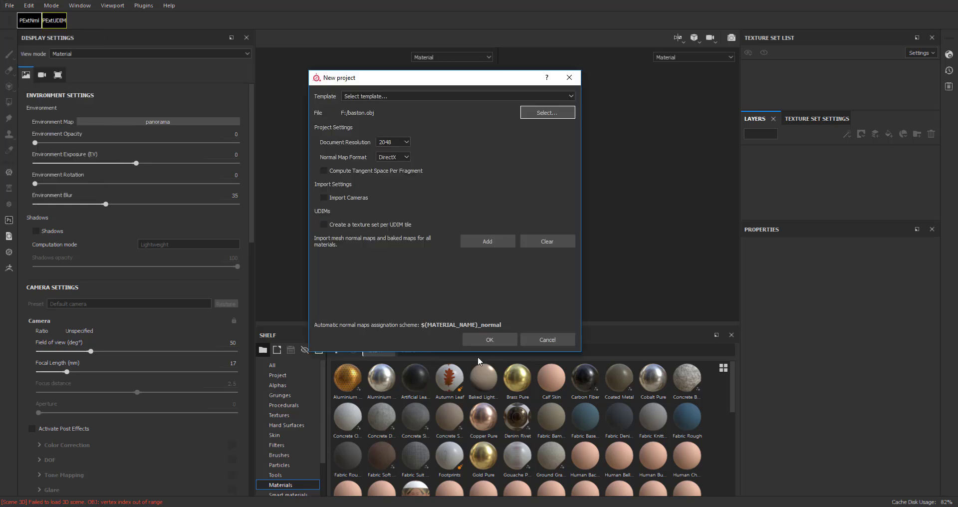
left_click(488, 341)
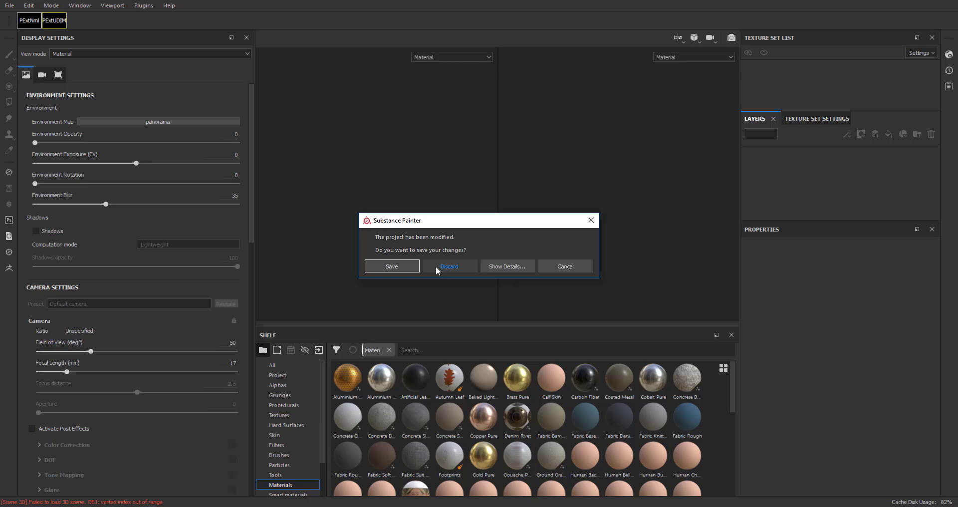
left_click(438, 269)
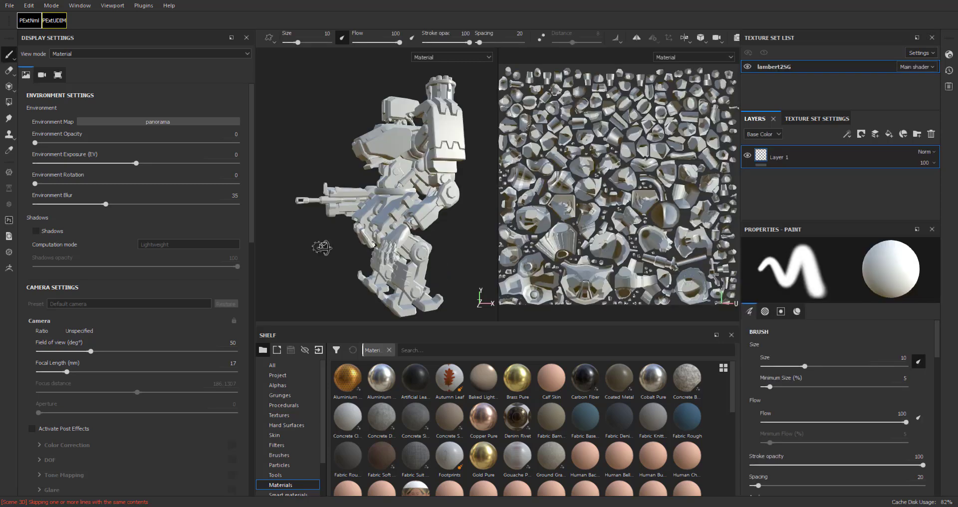
Step: Examine the imported robot mesh from several angles and its UV islands in the 2D view
left_click_drag(322, 248, 370, 253, "alt")
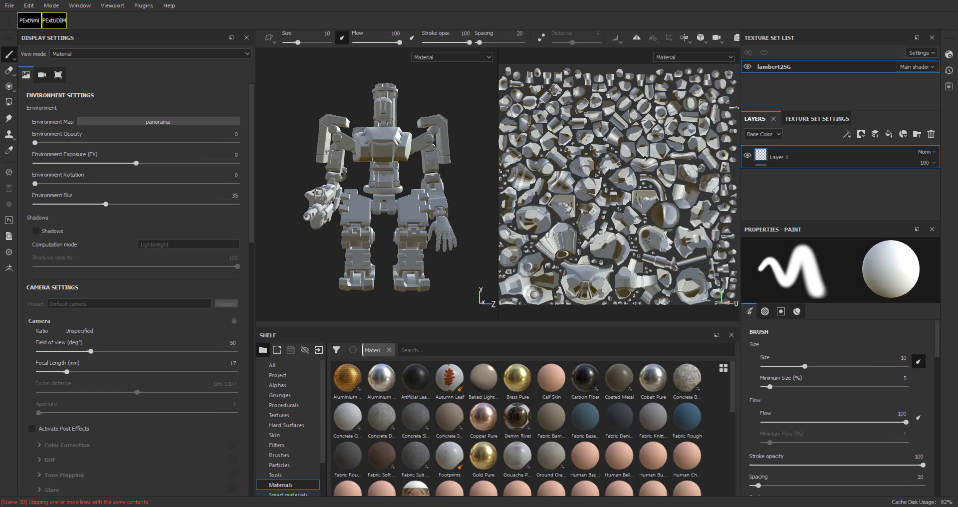
middle_click_drag(664, 213, 659, 239, "alt")
mouse_move(672, 242)
right_mouse_down("alt")
mouse_move(670, 220)
mouse_move(671, 276)
mouse_move(744, 255)
mouse_move(708, 246)
right_mouse_up("alt")
middle_click_drag(598, 258, 634, 194, "alt")
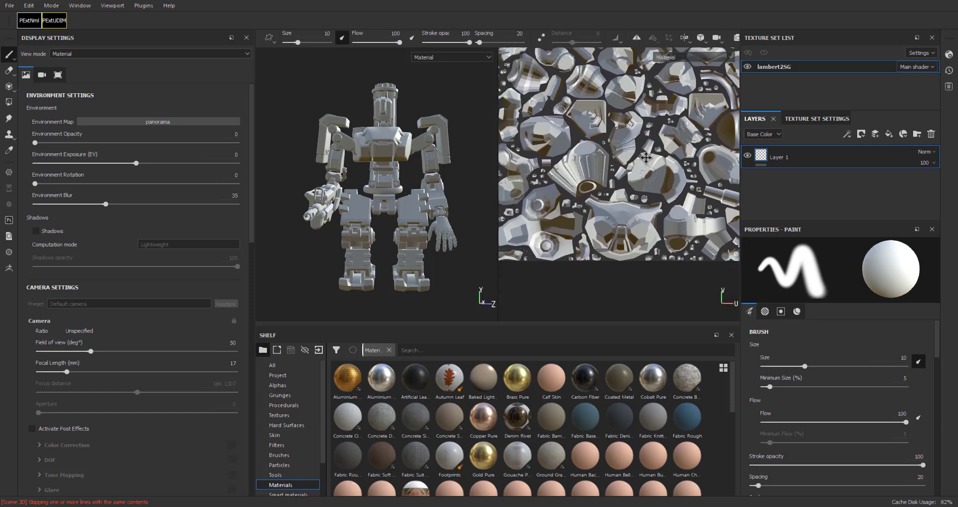
right_click_drag(635, 195, 607, 190, "alt")
middle_click_drag(611, 123, 629, 205, "alt")
right_click_drag(645, 208, 592, 196, "alt")
mouse_move(592, 196)
left_mouse_down("alt")
mouse_move(619, 194)
mouse_move(590, 191)
left_mouse_up("alt")
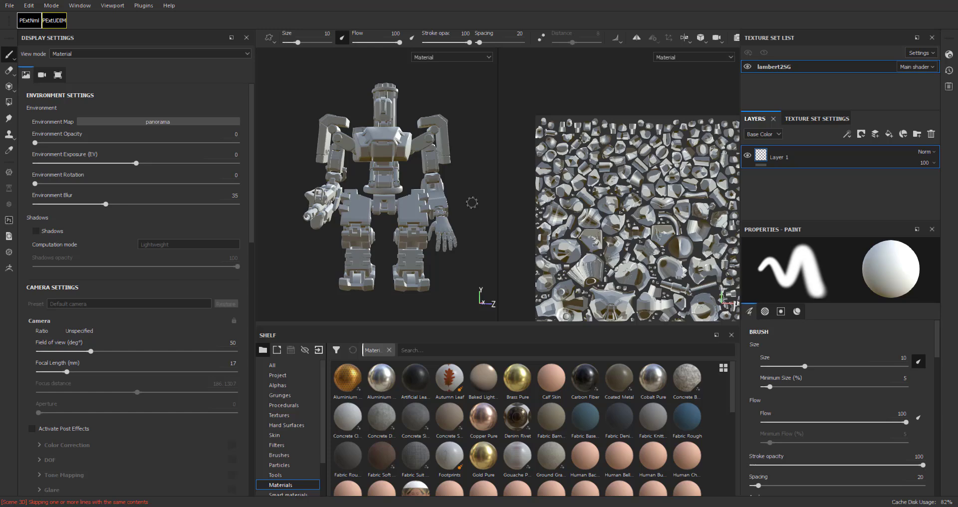
left_click_drag(472, 203, 407, 202, "alt")
middle_click_drag(432, 168, 411, 212, "alt")
left_click_drag(412, 211, 435, 226, "alt")
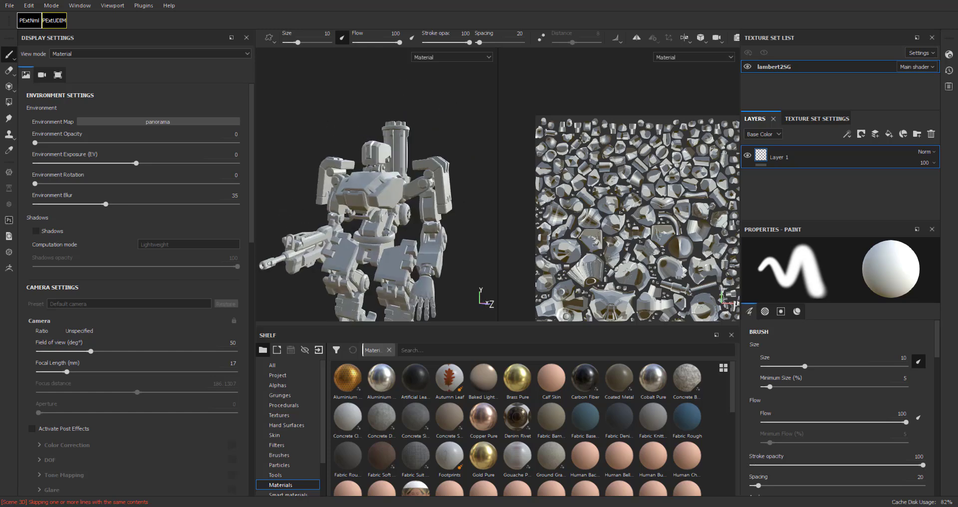
right_click_drag(435, 226, 456, 227, "alt")
middle_click_drag(457, 227, 459, 208, "alt")
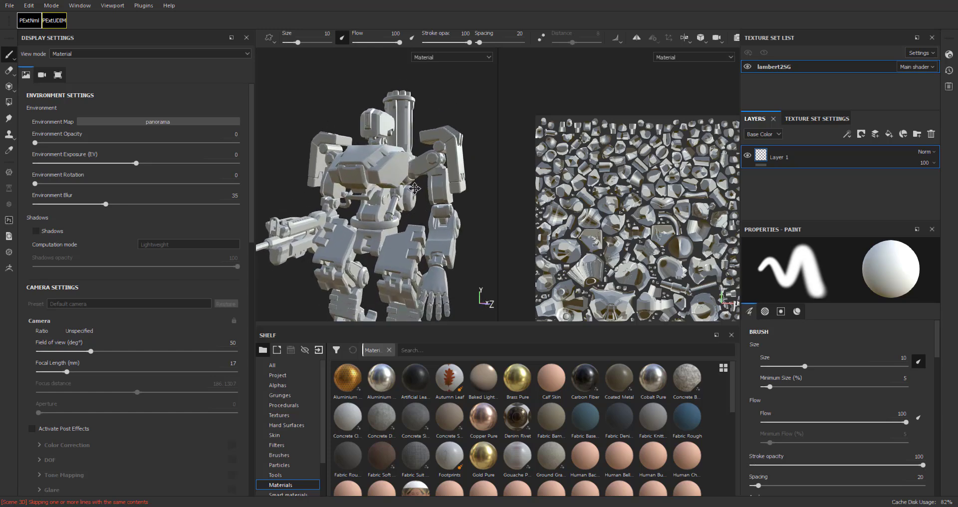
Step: Bake the lambert2SG mesh maps at an output size of 512 with the ID map excluded
left_click(808, 119)
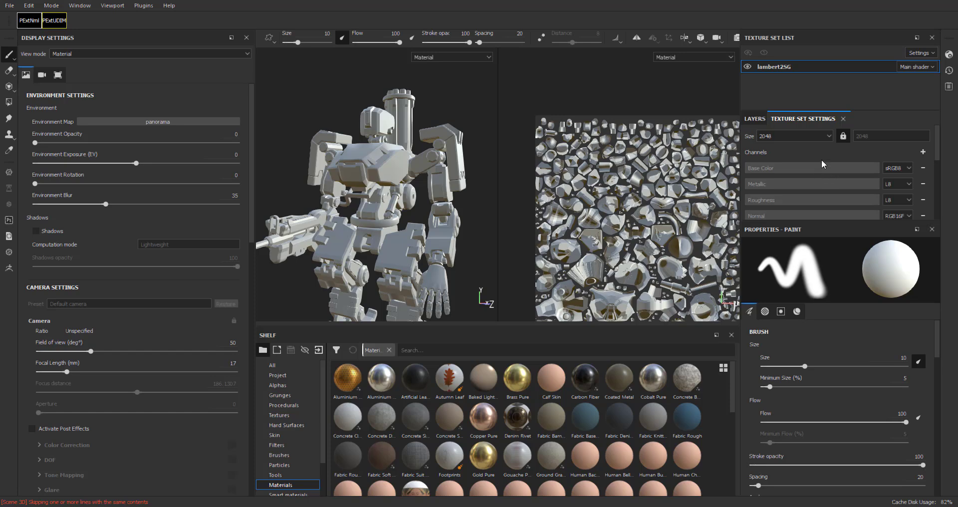
scroll(828, 167, "down", 3)
left_click(887, 166)
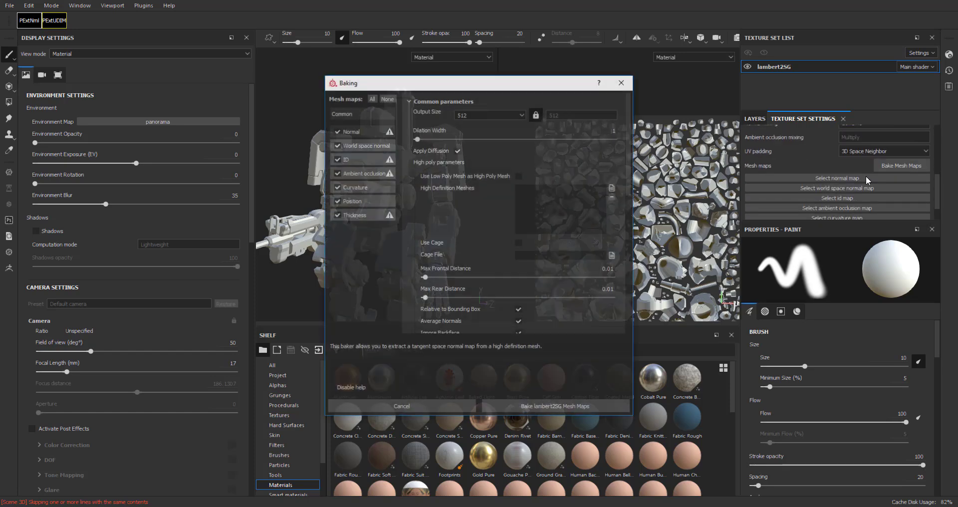
left_click(337, 159)
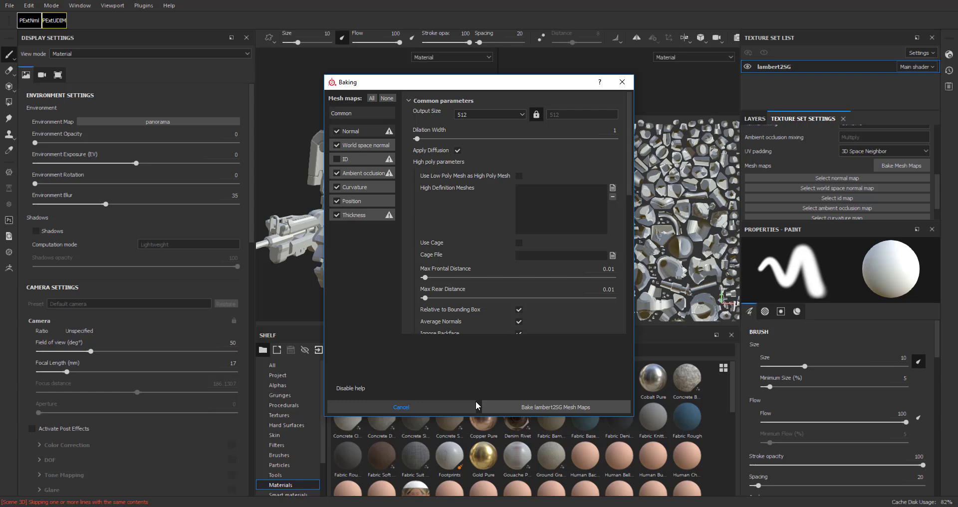
left_click(543, 408)
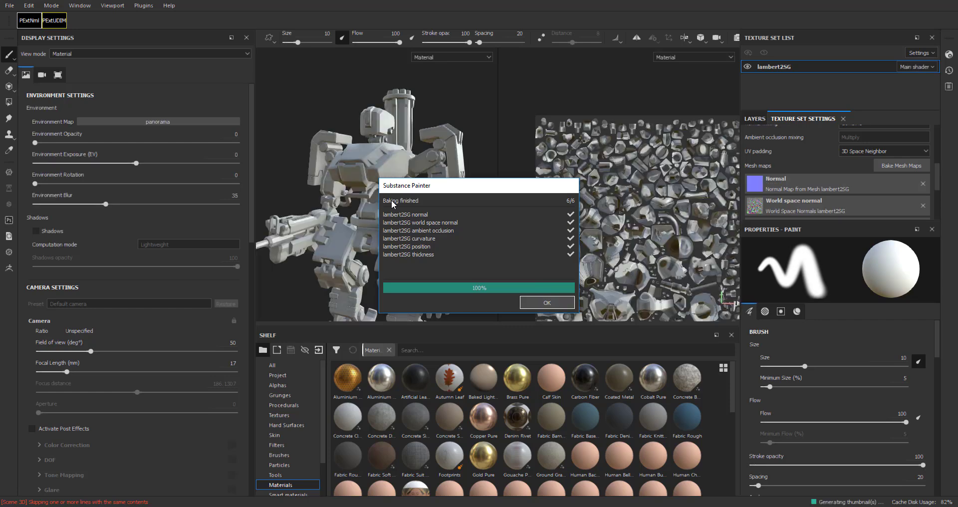
left_click(567, 303)
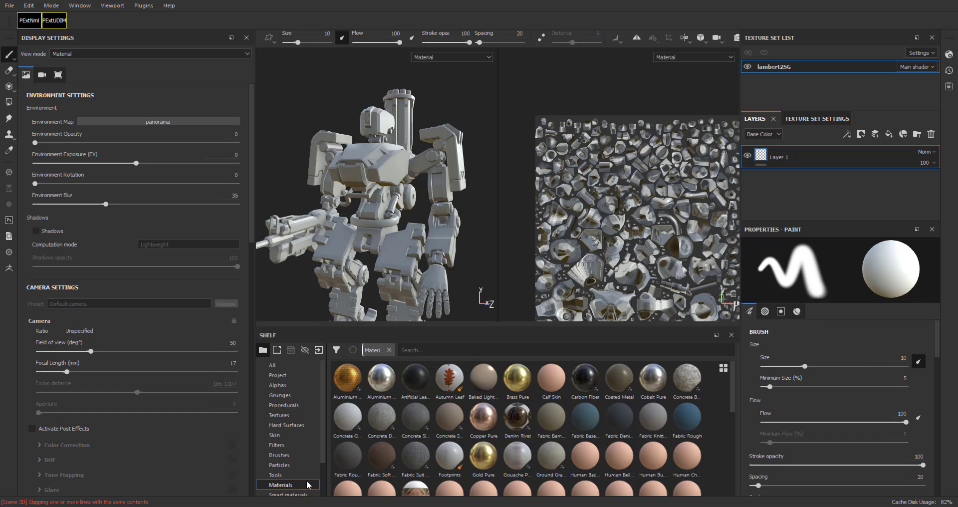
Step: Add the Machinery smart material to the robot's layer stack, above Layer 1
scroll(295, 450, "down", 2)
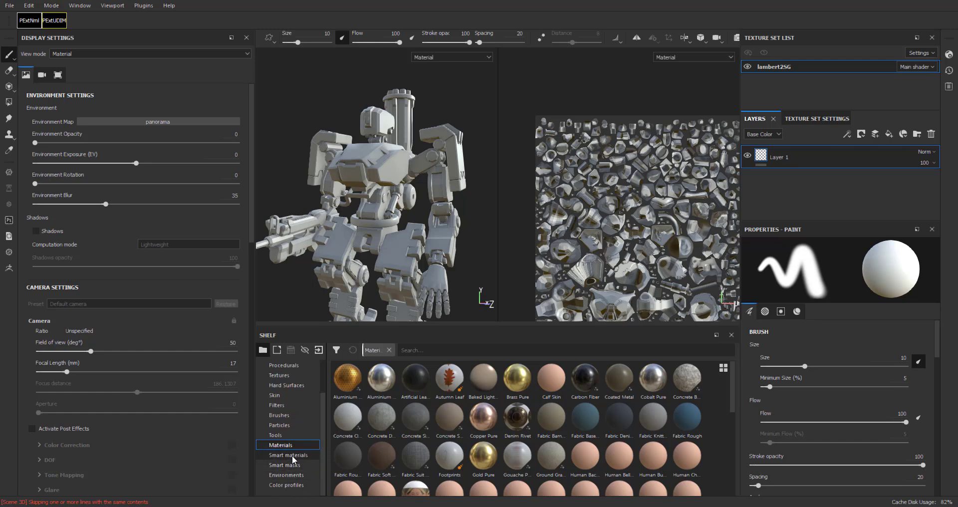
left_click(291, 455)
scroll(525, 450, "down", 1)
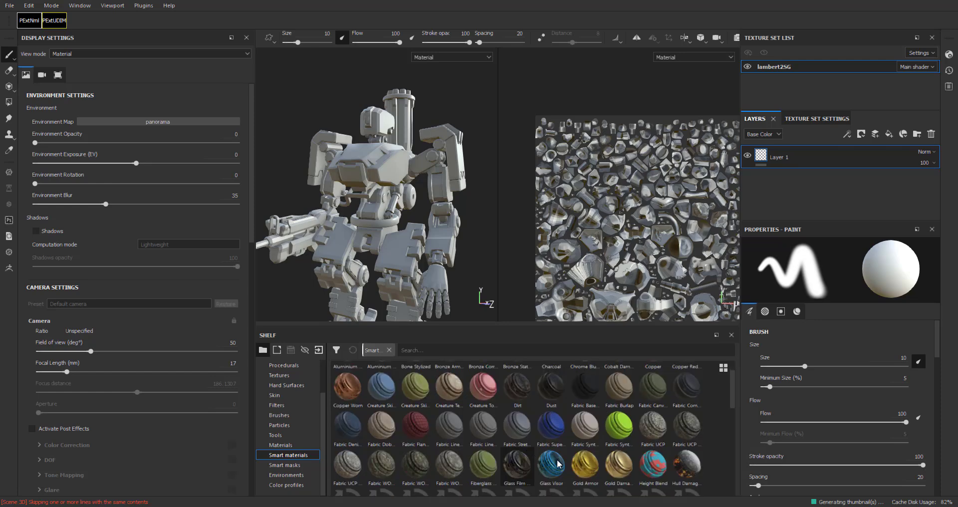
scroll(558, 464, "down", 3)
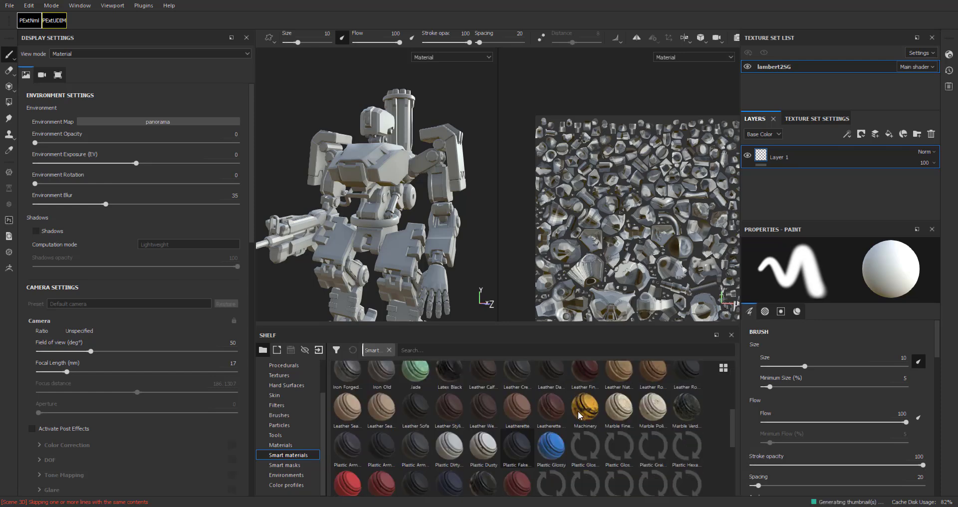
scroll(609, 424, "down", 4)
scroll(669, 439, "up", 8)
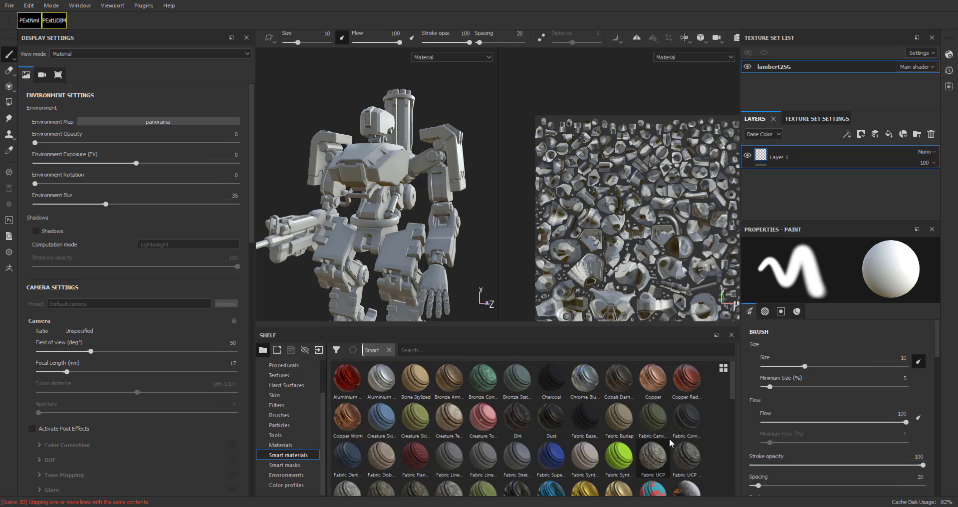
scroll(669, 439, "down", 9)
scroll(668, 439, "up", 9)
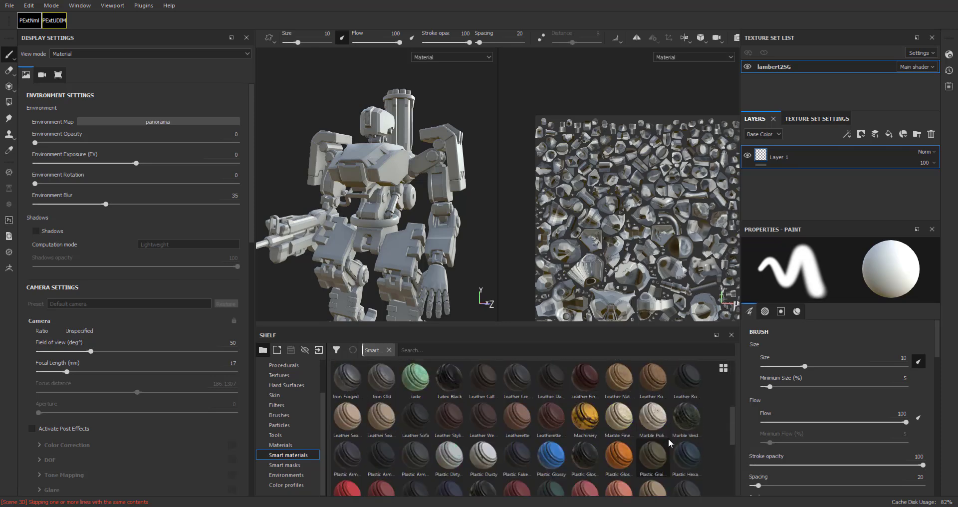
scroll(669, 438, "down", 3)
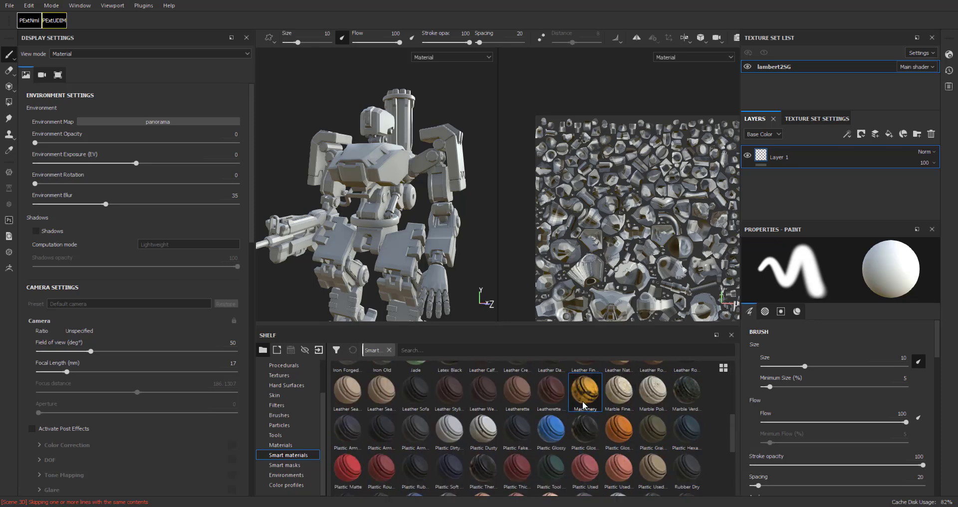
left_click_drag(582, 400, 826, 152)
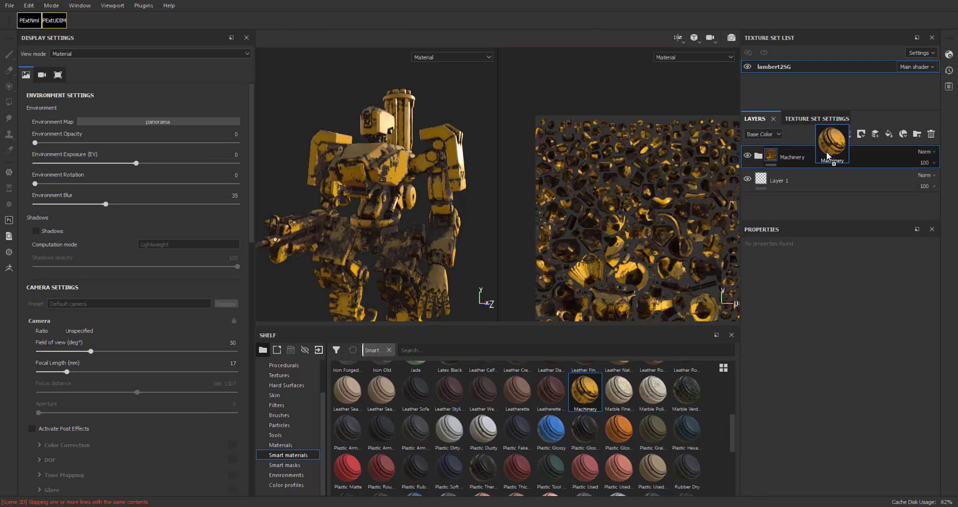
Step: Rotate the environment lighting to about 142 and inspect the Machinery material on the whole robot
left_click_drag(443, 148, 475, 151, "alt")
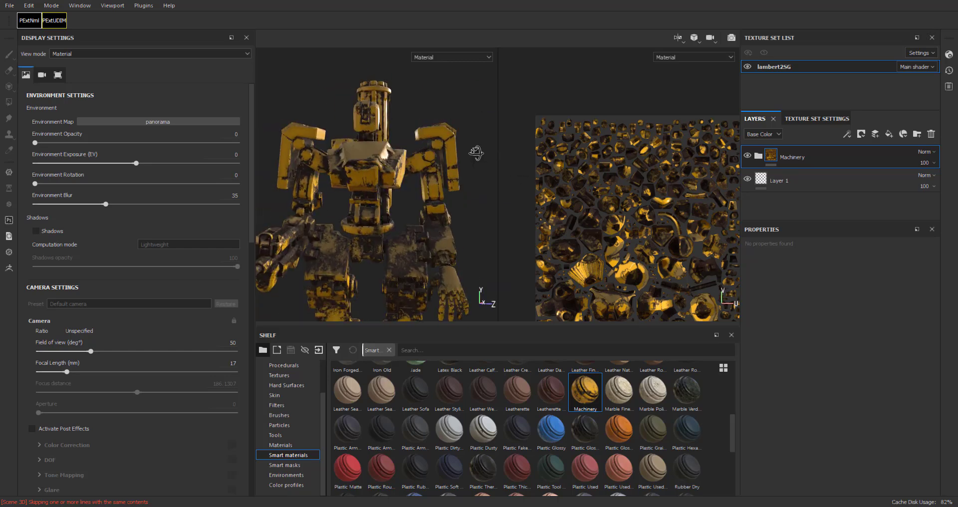
right_click_drag(474, 152, 472, 205, "alt")
left_click_drag(359, 232, 413, 223, "alt")
right_click_drag(390, 213, 294, 215, "shift")
right_click_drag(419, 210, 352, 193, "alt")
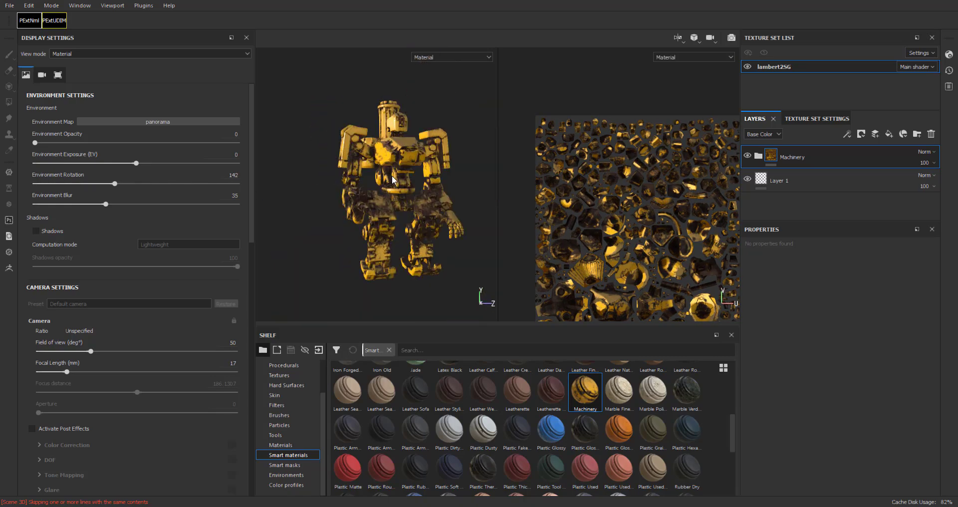
middle_click_drag(385, 185, 374, 218, "alt")
left_click_drag(373, 218, 354, 235, "alt")
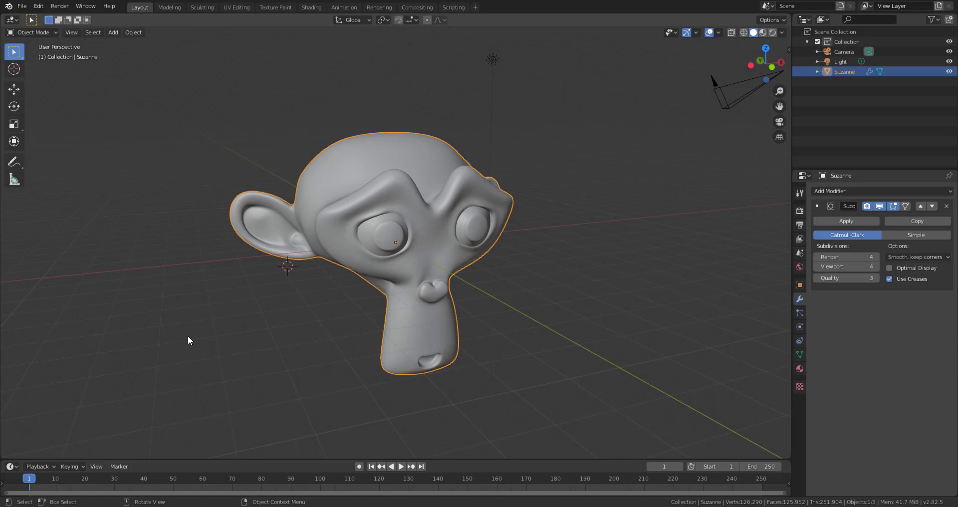
Step: In Blender, split off a UV Editor beside the 3D viewport and enter Edit Mode to view Suzanne's UV layout
left_click_drag(4, 456, 411, 400)
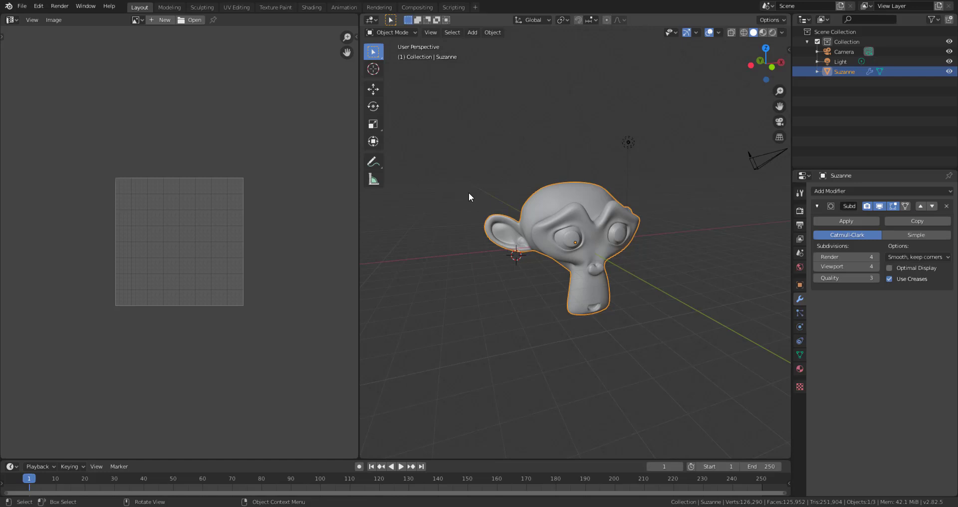
key("Tab")
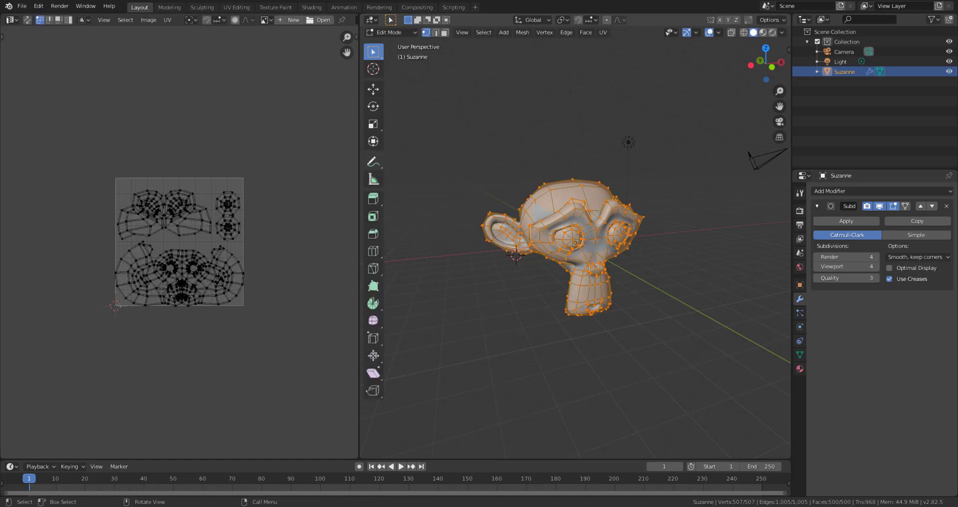
scroll(190, 221, "up", 2)
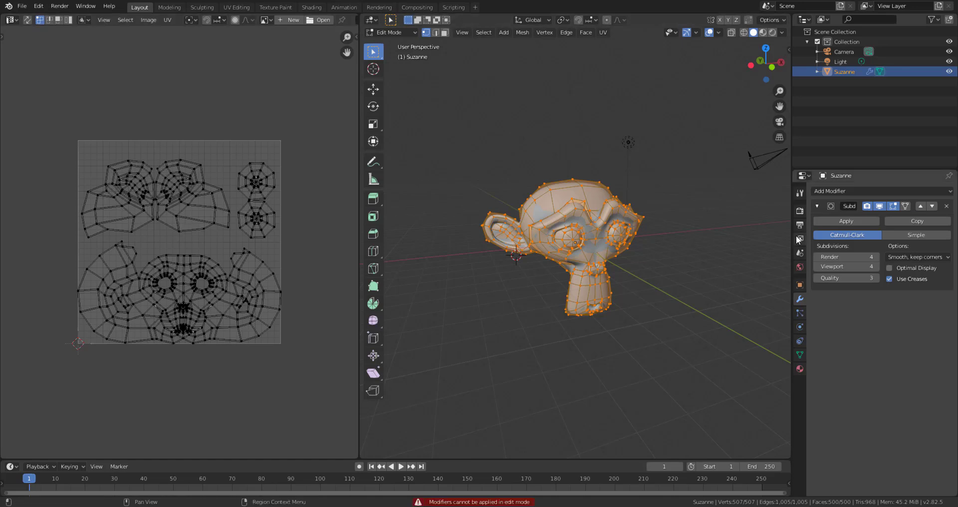
Step: Apply Suzanne's Subdivision modifier in Object Mode and delete the mesh's UV map named UVMap
key("Tab")
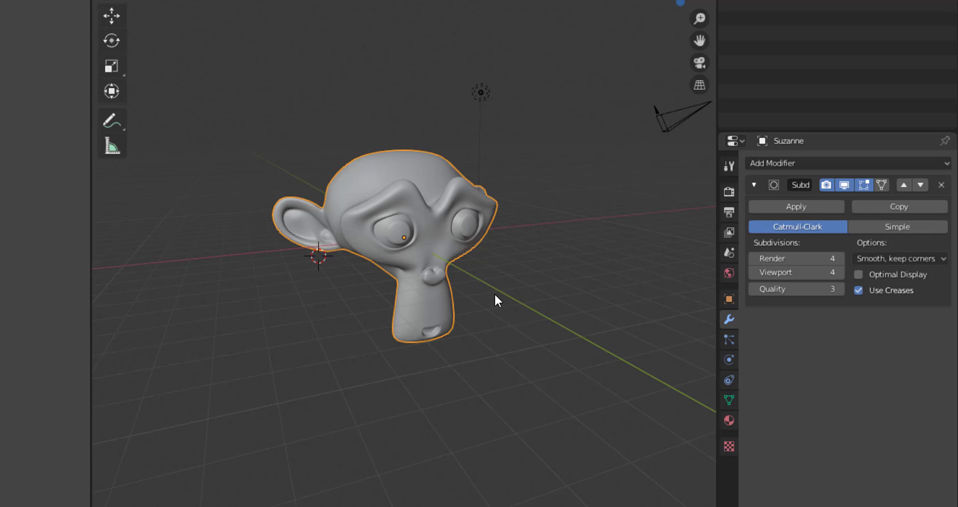
left_click(795, 205)
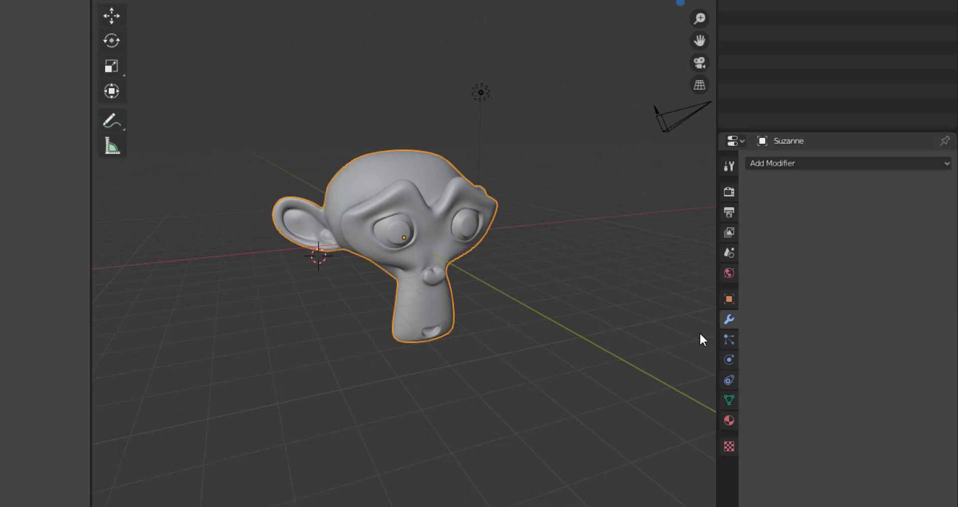
left_click(729, 400)
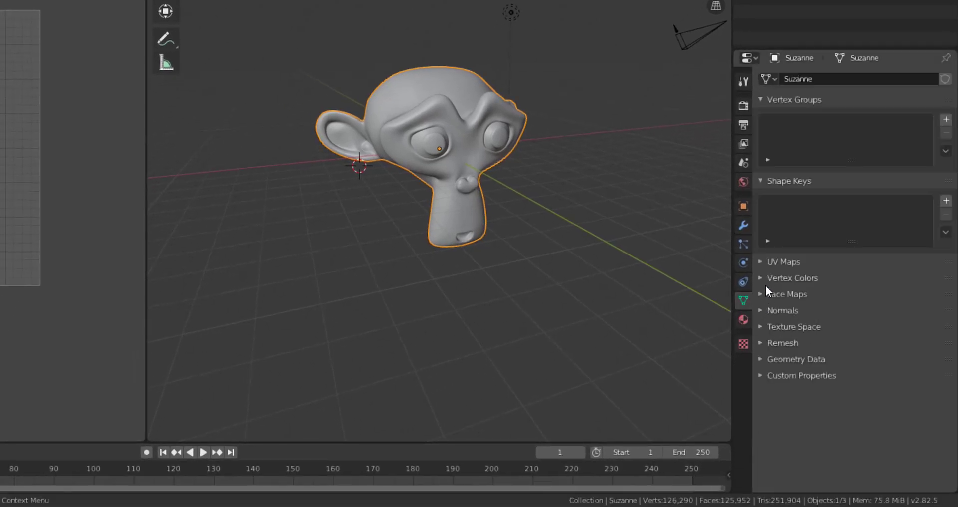
left_click(762, 261)
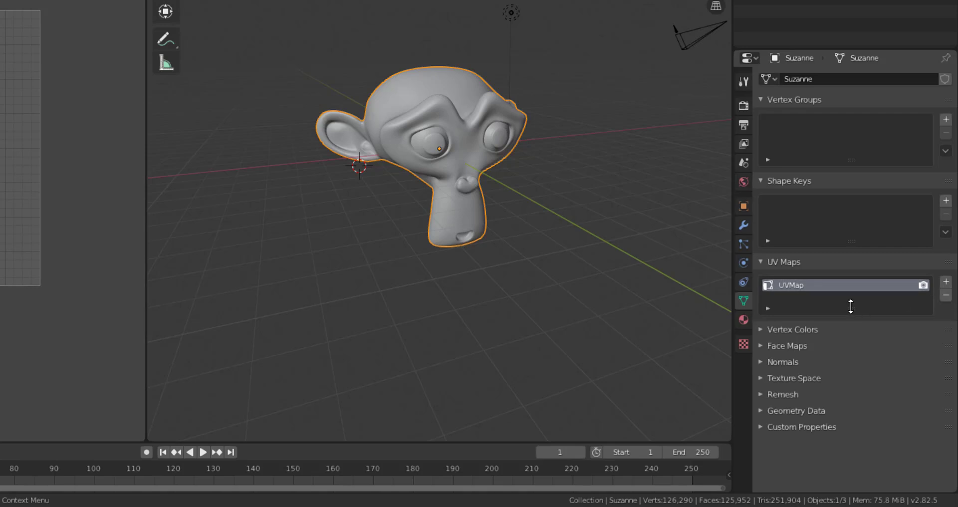
left_click_drag(851, 307, 855, 335)
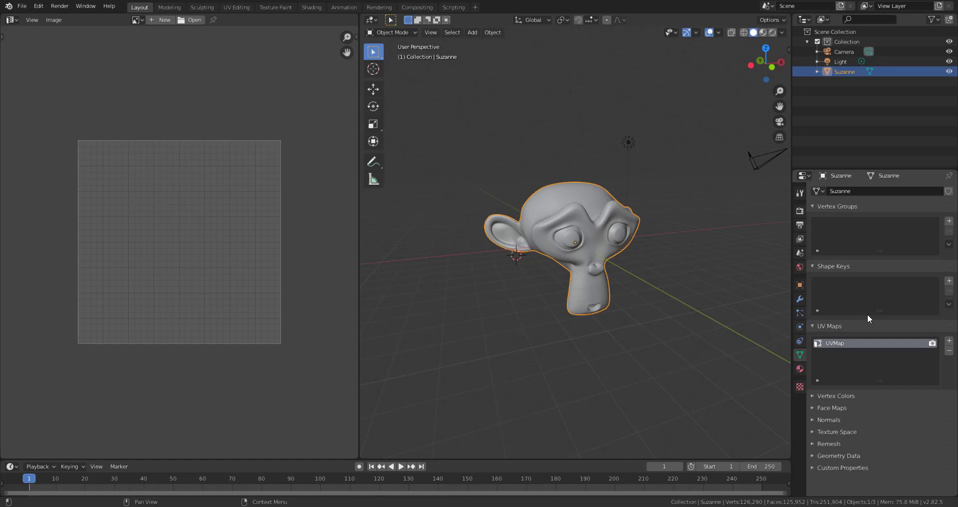
left_click(949, 351)
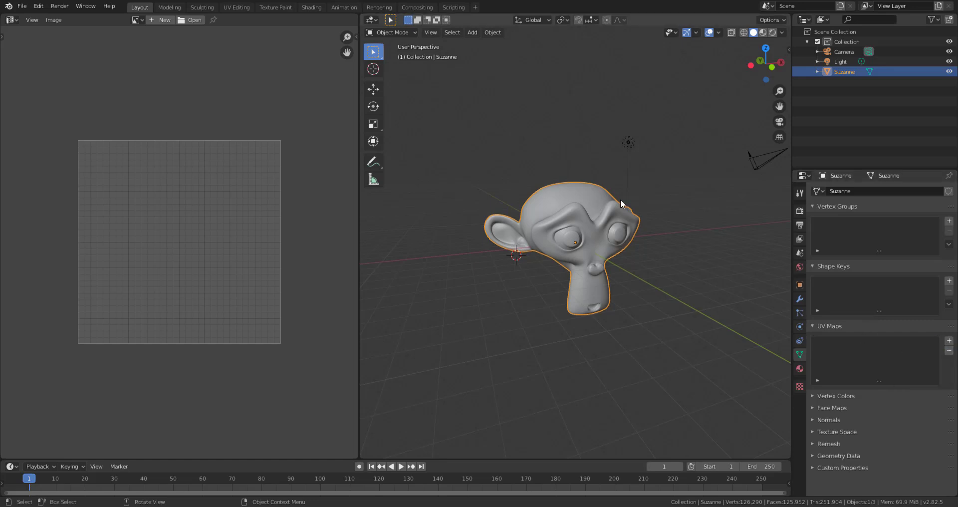
scroll(643, 195, "up", 5)
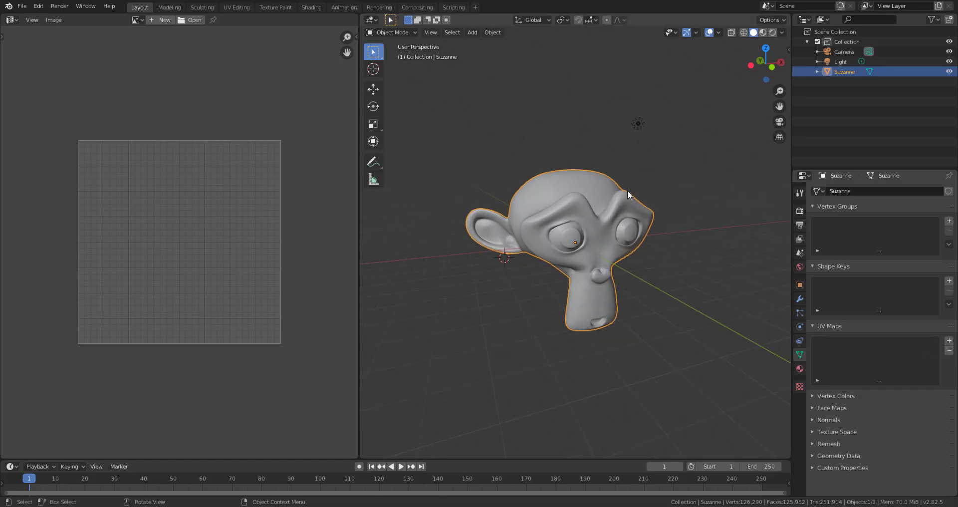
scroll(591, 128, "down", 5)
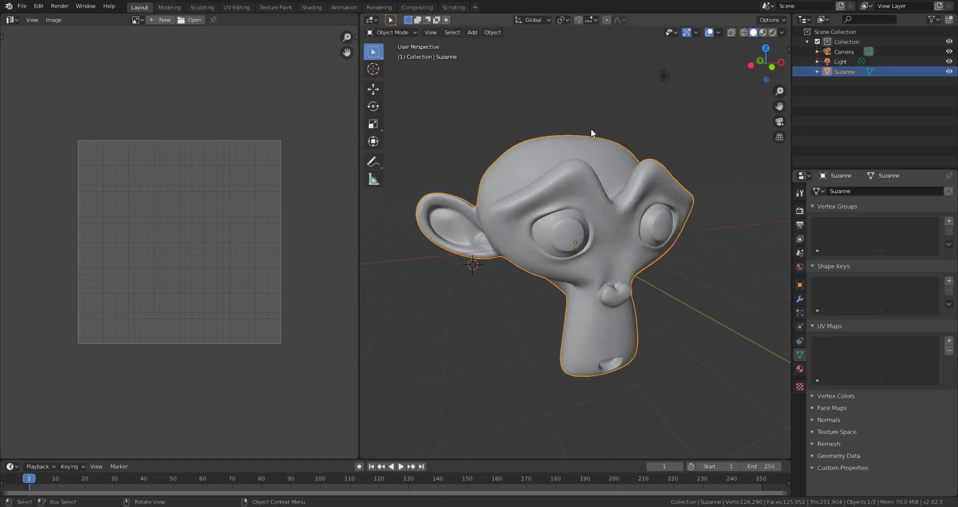
Step: Copy the selected Suzanne mesh to the external clipboard with Copy To External
scroll(591, 128, "up", 3)
left_click(489, 32)
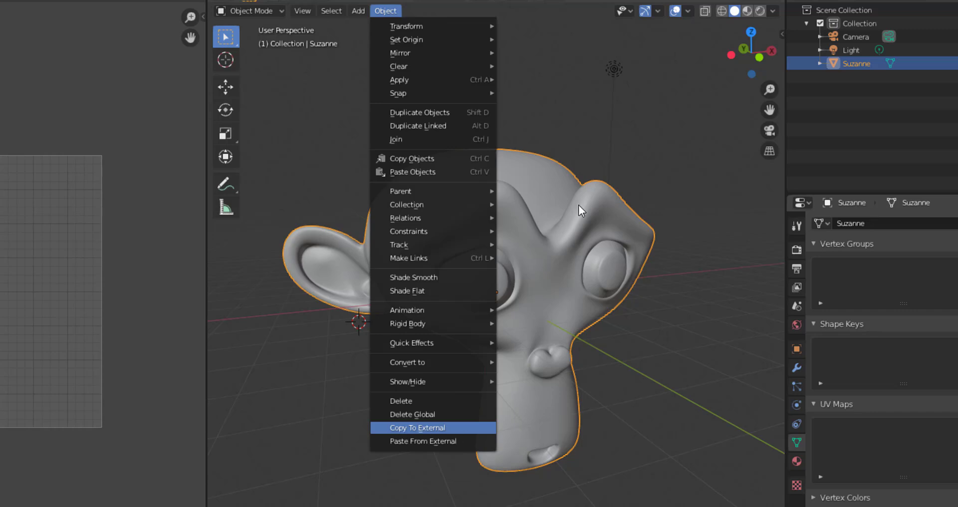
left_click(531, 343)
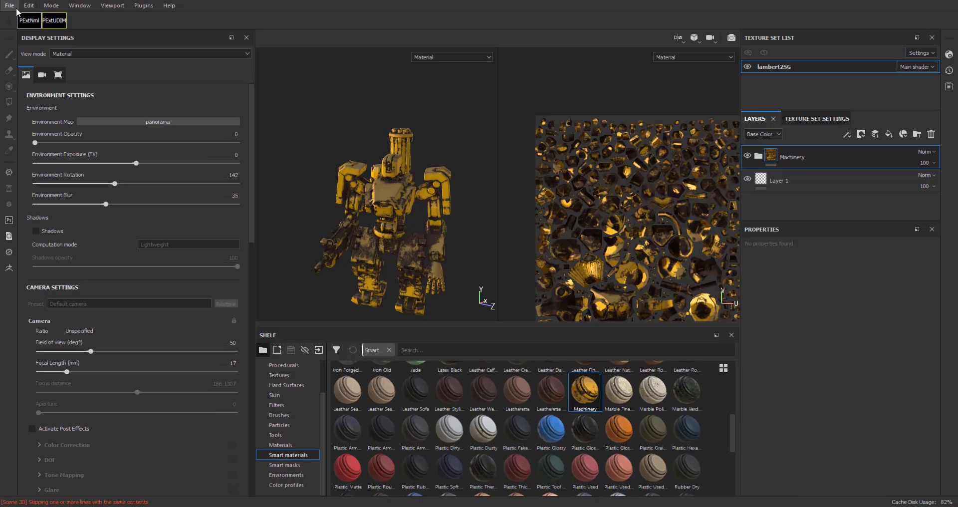
Step: Switch to Substance Painter and leave the robot project, discarding its unsaved changes
left_click(9, 6)
left_click(20, 78)
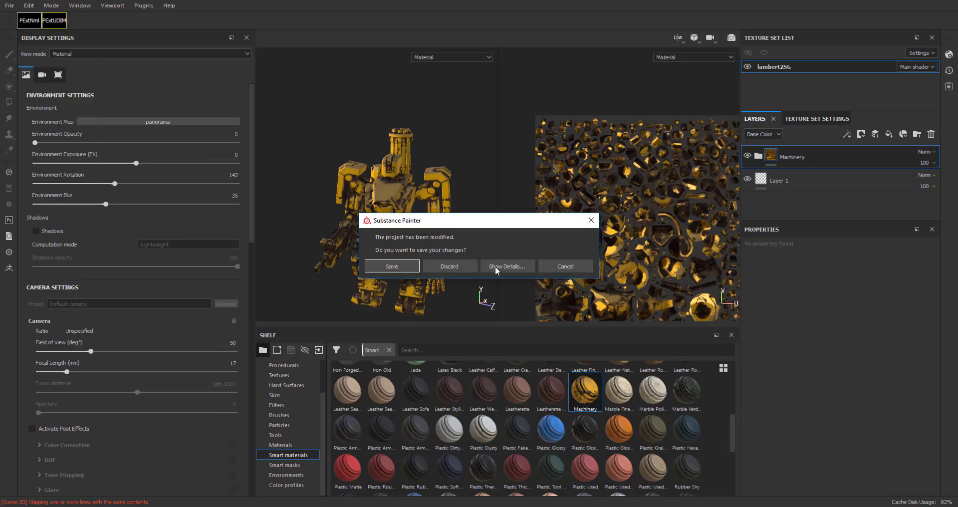
left_click(456, 265)
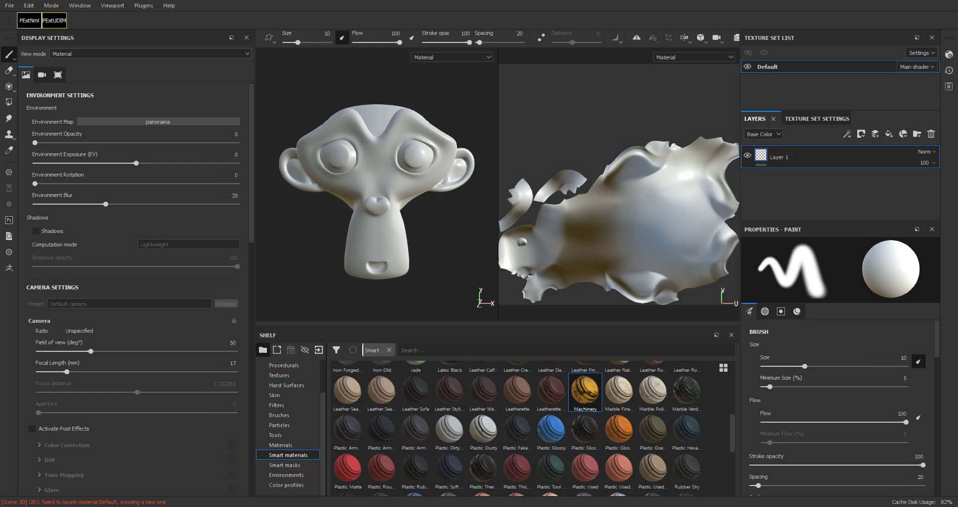
Step: Bake Suzanne's default mesh maps with an output size of 512, leaving out the ID map
left_click(817, 119)
left_click(901, 209)
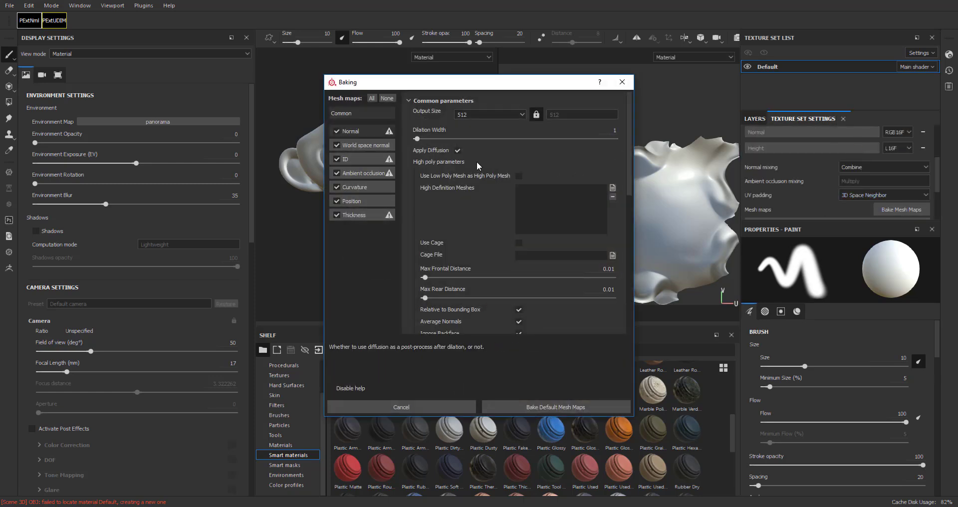
left_click(337, 160)
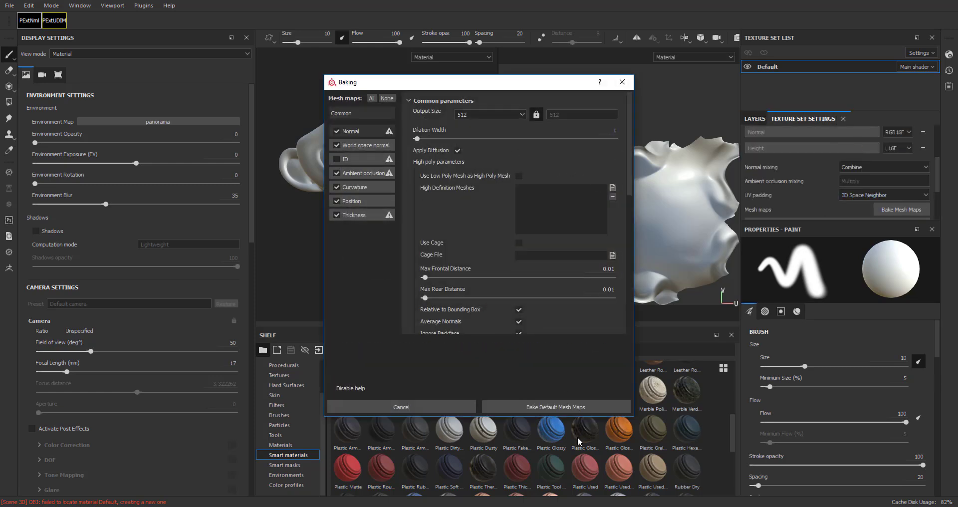
left_click(522, 406)
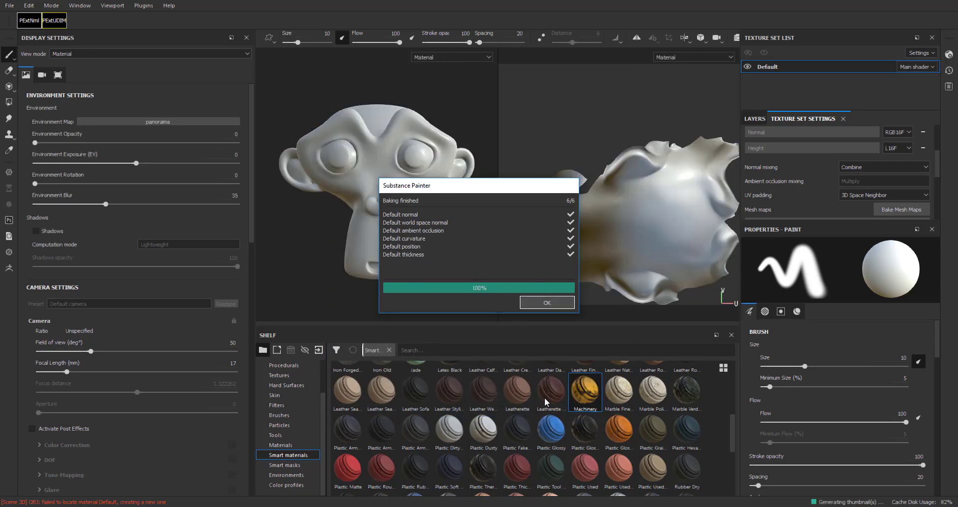
left_click(562, 303)
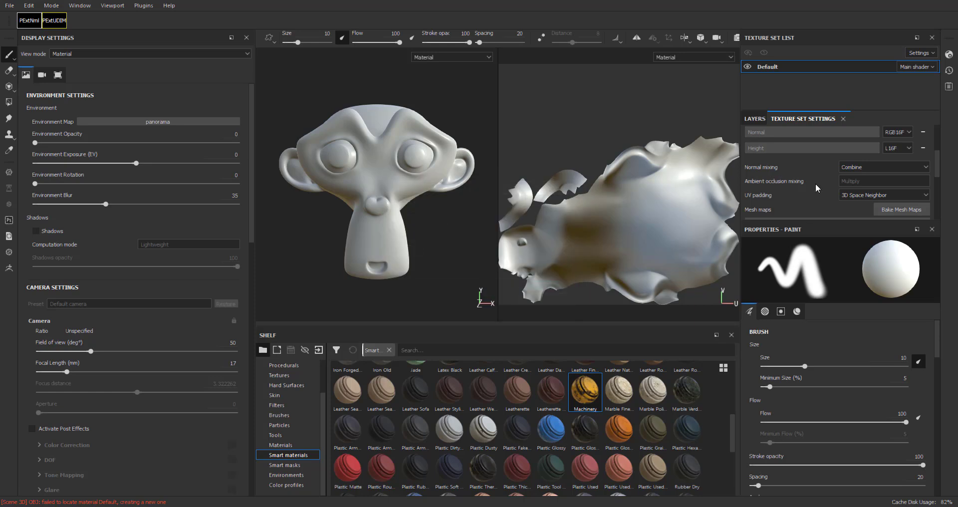
Step: Add the Machinery smart material above Layer 1 and switch the viewport to 3D only
left_click(756, 120)
left_click_drag(581, 396, 762, 152)
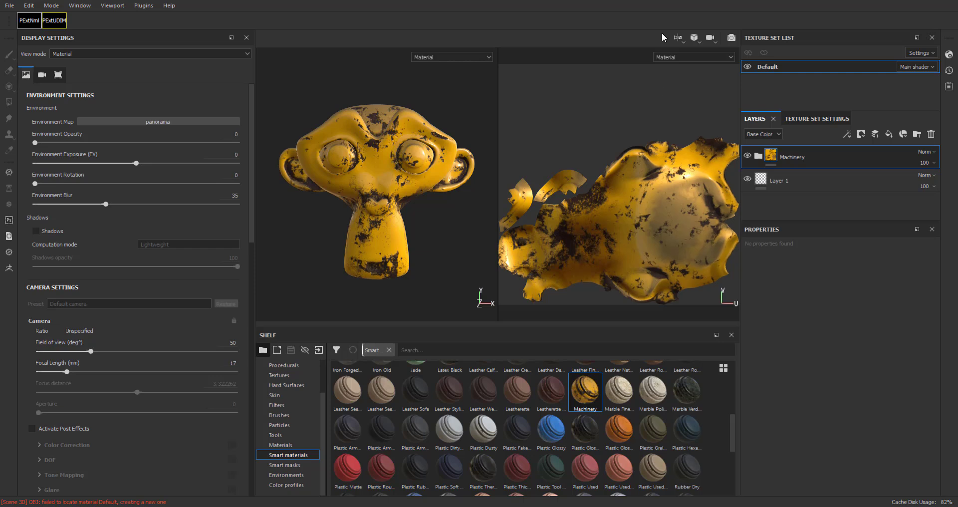
left_click(680, 40)
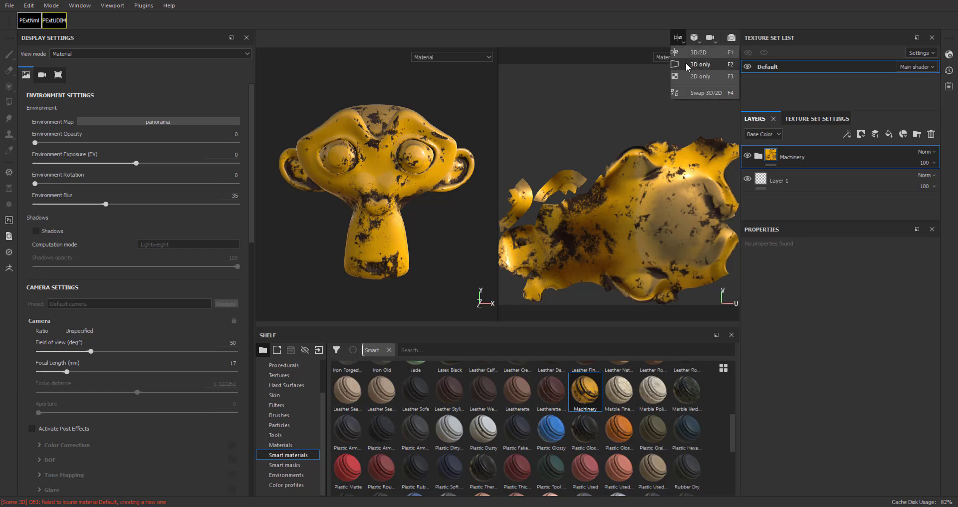
left_click(685, 62)
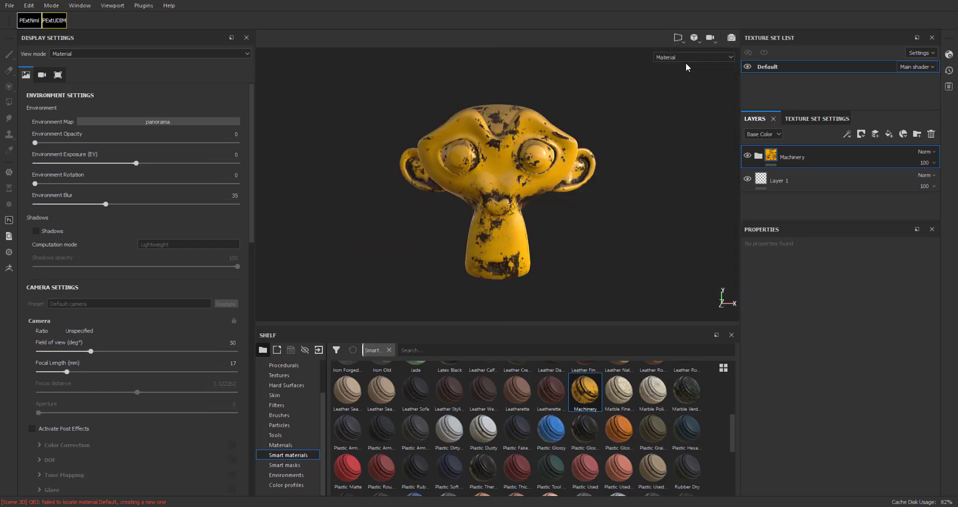
Step: Inspect the Machinery material on Suzanne's head and rotate the environment lighting to about 297
left_click_drag(686, 62, 622, 215, "alt")
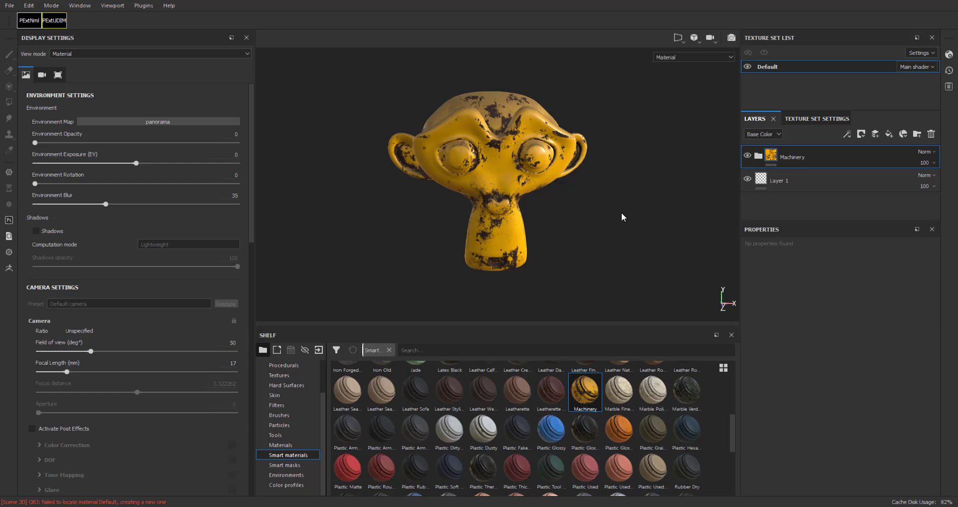
left_click_drag(621, 215, 554, 197, "alt")
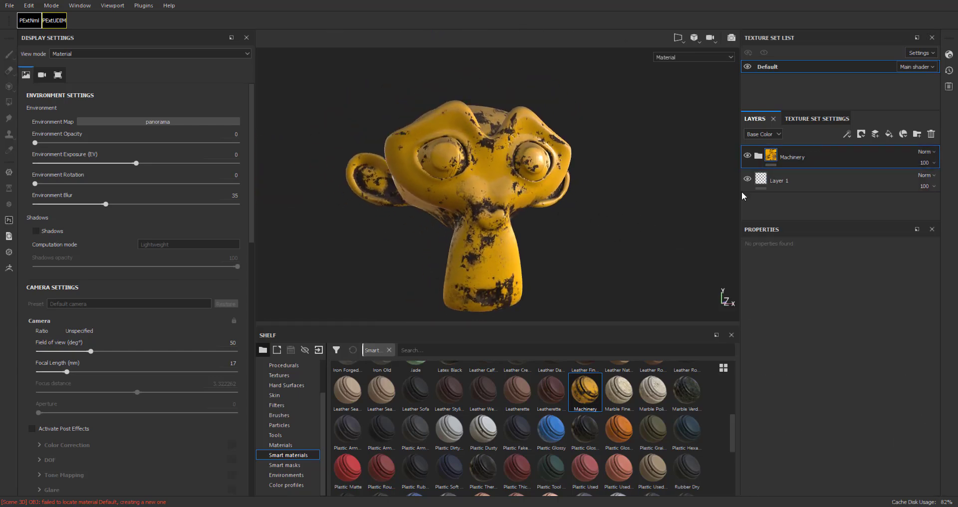
right_click_drag(734, 192, 658, 205, "shift")
left_click_drag(659, 204, 698, 200, "alt")
Step: Hide the Machinery material and add a hidden fill layer with the Plastic Dirty Scratched smart material beneath it
left_click(747, 156)
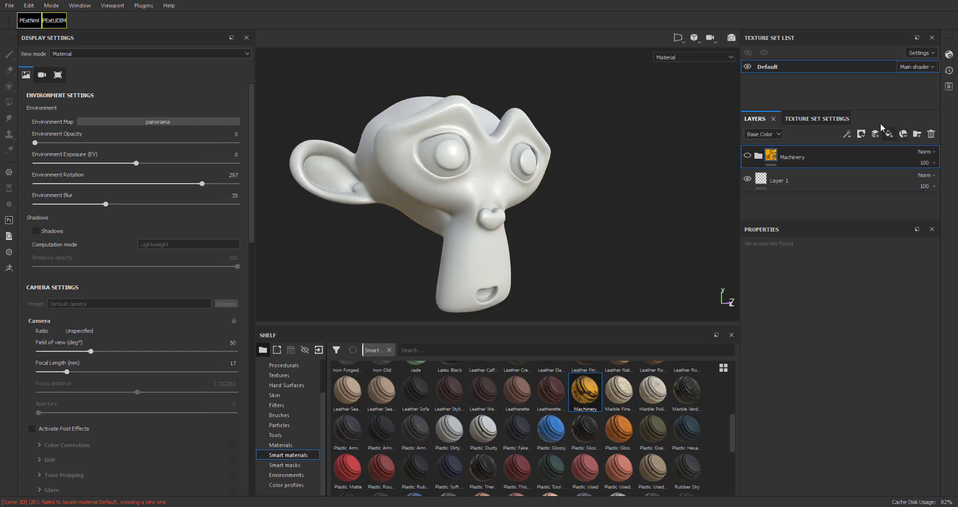
left_click(889, 134)
left_click_drag(447, 435, 818, 171)
left_click(747, 156)
left_click_drag(709, 199, 659, 215, "alt")
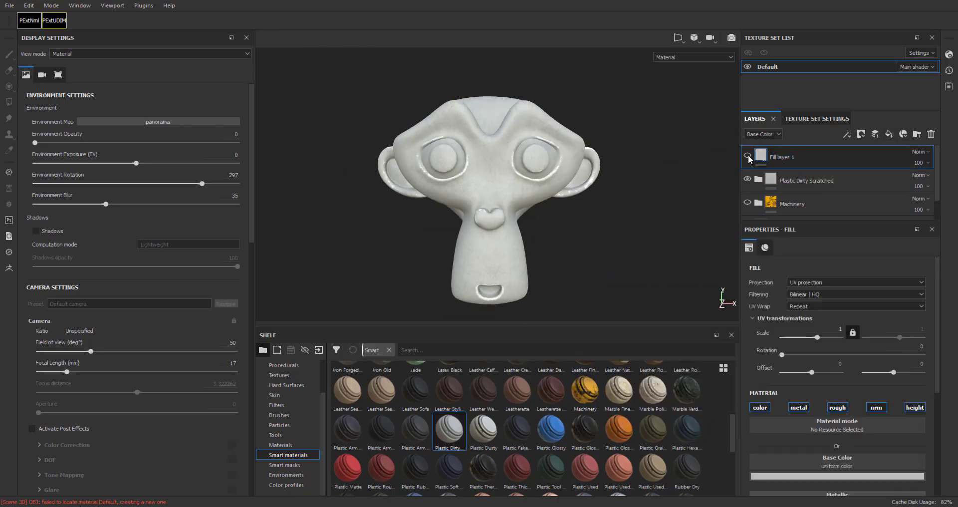
Step: Set Fill layer 1's base color to red, show the layer and add a black mask to it
scroll(644, 225, "up", 3)
middle_click_drag(642, 224, 651, 176, "alt")
left_click(837, 476)
left_click(894, 378)
left_click(747, 156)
right_click(791, 158)
left_click(836, 4)
left_click_drag(644, 215, 648, 150, "alt")
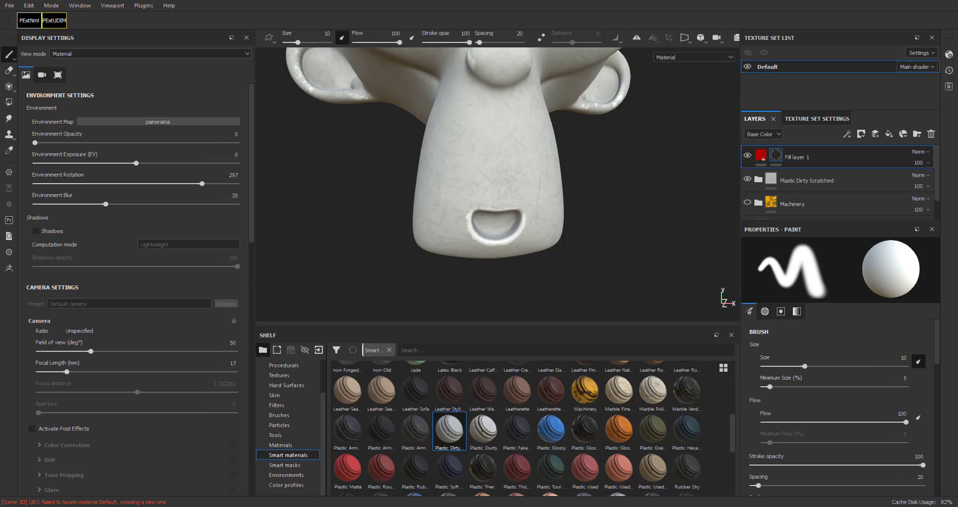
Step: Enable symmetry and paint red lips around Suzanne's mouth in the mask with a brush size of 3.85
mouse_move(469, 234)
left_mouse_down()
mouse_move(532, 236)
mouse_move(499, 244)
left_mouse_up()
key("ctrl+z")
left_click(637, 38)
scroll(524, 249, "up", 2)
left_click_drag(559, 249, 572, 276, "alt")
right_click_drag(572, 276, 349, 283, "ctrl")
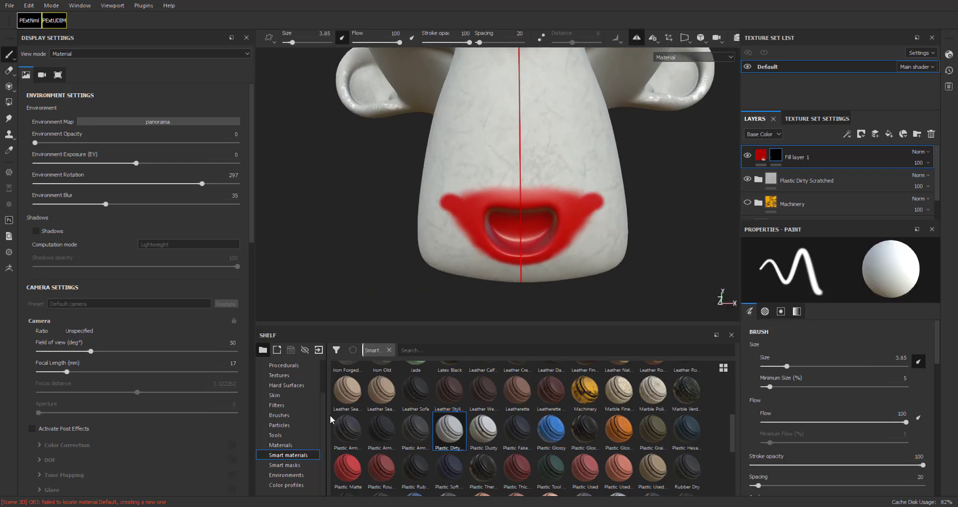
Step: Roughen the outer edges of the red mouth paint with an Artistic brush at size 15
scroll(299, 424, "up", 2)
left_click(280, 455)
left_click(382, 379)
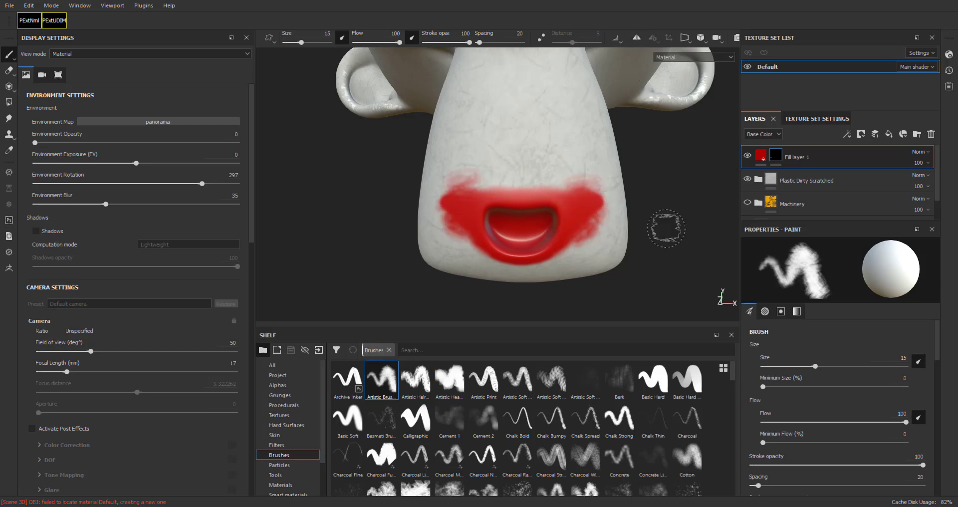
Step: Paint Suzanne's nose red in the Fill layer 1 mask with symmetry enabled
middle_click_drag(666, 229, 660, 240, "alt")
scroll(609, 192, "down", 2)
scroll(599, 189, "up", 2)
mouse_move(509, 212)
left_mouse_down()
mouse_move(542, 210)
mouse_move(543, 233)
left_mouse_up()
key("ctrl+z")
left_click(637, 38)
Step: Add another fill layer above Fill layer 1, set its base color to blue and add a black mask
scroll(616, 249, "down", 3)
left_click_drag(654, 255, 617, 265, "alt")
scroll(617, 265, "up", 3)
left_click(889, 134)
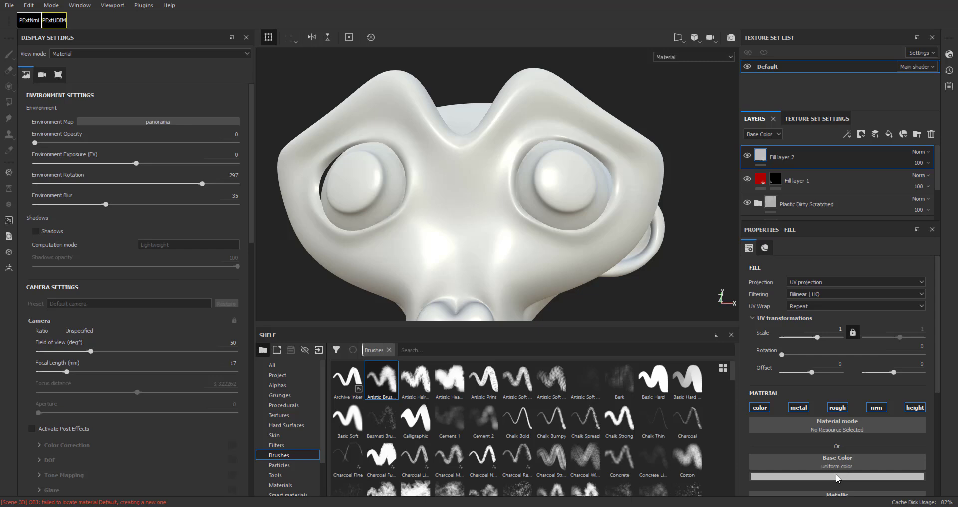
left_click(837, 476)
left_click(888, 424)
left_click_drag(905, 449, 905, 418)
left_click_drag(888, 421, 906, 400)
left_click(890, 428)
left_click(837, 476)
left_click(892, 397)
right_click(840, 159)
left_click(859, 4)
Step: Paint blue makeup around both eyes with the Cement 2 brush, adding a peak above each eye
key("ctrl+z")
left_click(483, 418)
mouse_move(522, 214)
left_mouse_down()
mouse_move(549, 233)
mouse_move(609, 207)
mouse_move(518, 211)
left_mouse_up()
mouse_move(324, 167)
left_mouse_down()
mouse_move(396, 137)
mouse_move(404, 156)
left_mouse_up()
left_click_drag(561, 122, 614, 174)
mouse_move(515, 164)
left_mouse_down()
mouse_move(509, 154)
mouse_move(545, 110)
left_mouse_up()
Step: Extend the blue makeup below the eyes and paint a tear streak running down beneath one eye
key("2")
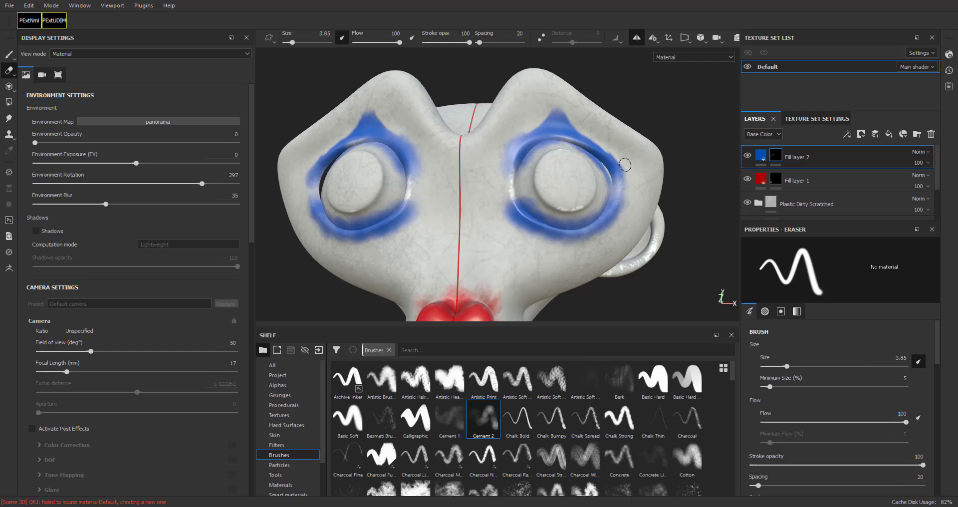
key("p")
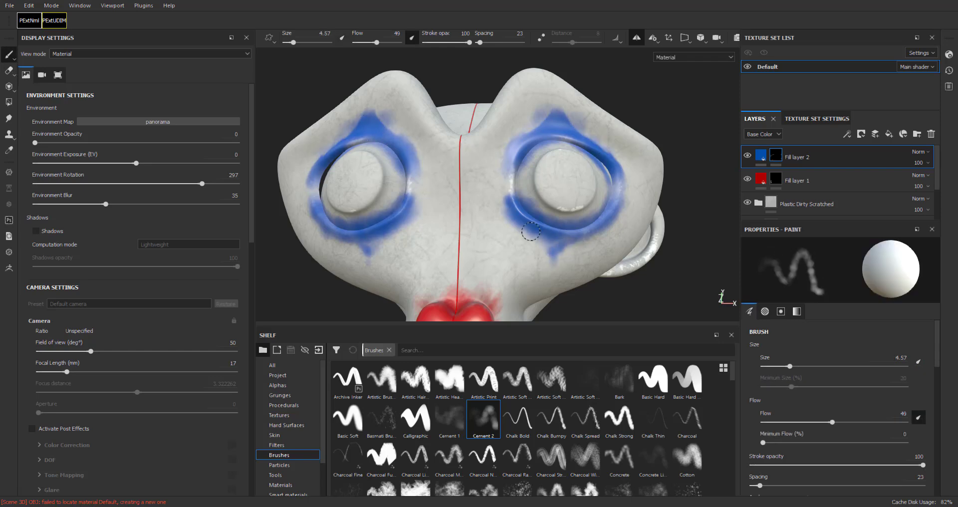
left_click_drag(553, 252, 543, 296)
mouse_move(654, 284)
left_mouse_down("alt")
mouse_move(612, 265)
mouse_move(584, 234)
mouse_move(650, 212)
left_mouse_up("alt")
Step: Select Fill layer 1's mask and paint red eyebrows above both eyes with the Cement 2 brush
key("2")
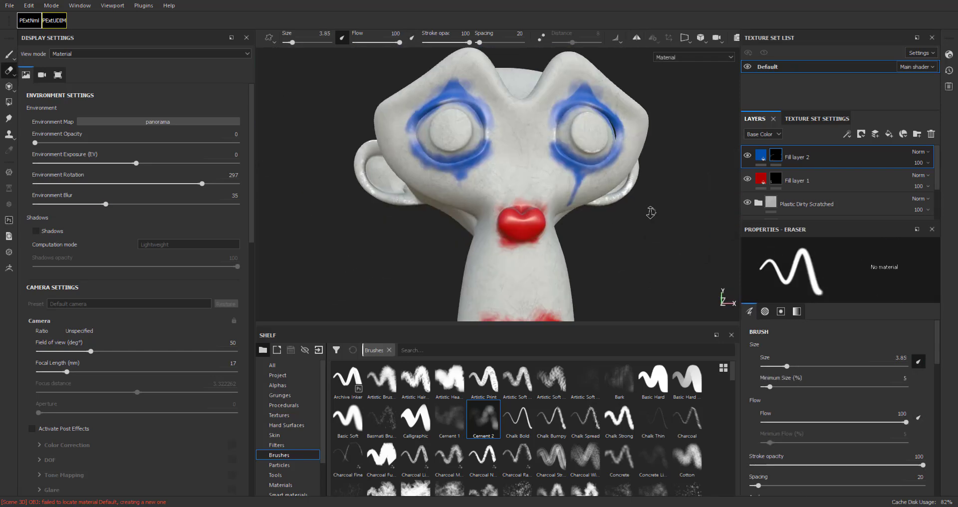
right_click_drag(651, 212, 671, 199, "alt")
left_click(798, 181)
left_click_drag(675, 182, 551, 171, "alt")
key("p")
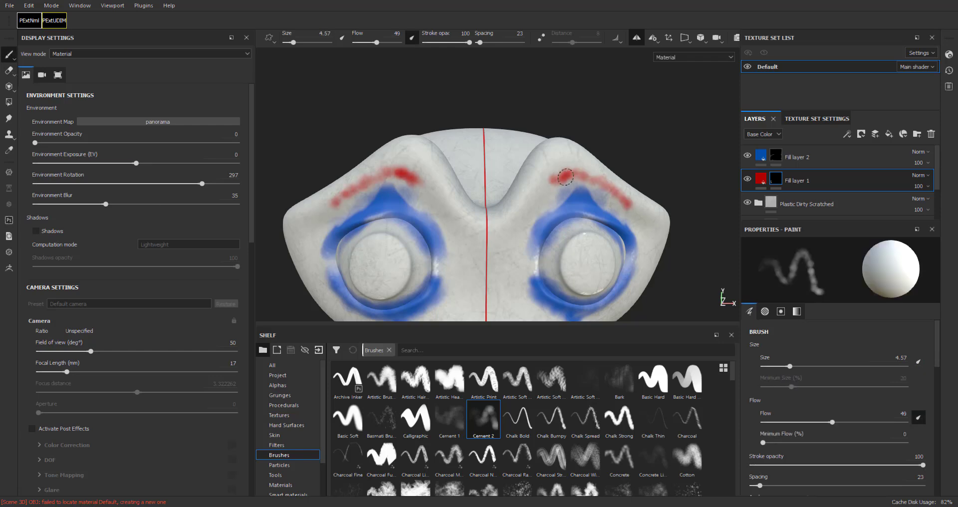
Step: Go over both red eyebrows with a Charcoal brush at size 10 and pick the Dirt 2 brush
left_click_drag(732, 398, 731, 386)
left_click(416, 370)
left_click_drag(335, 200, 419, 186)
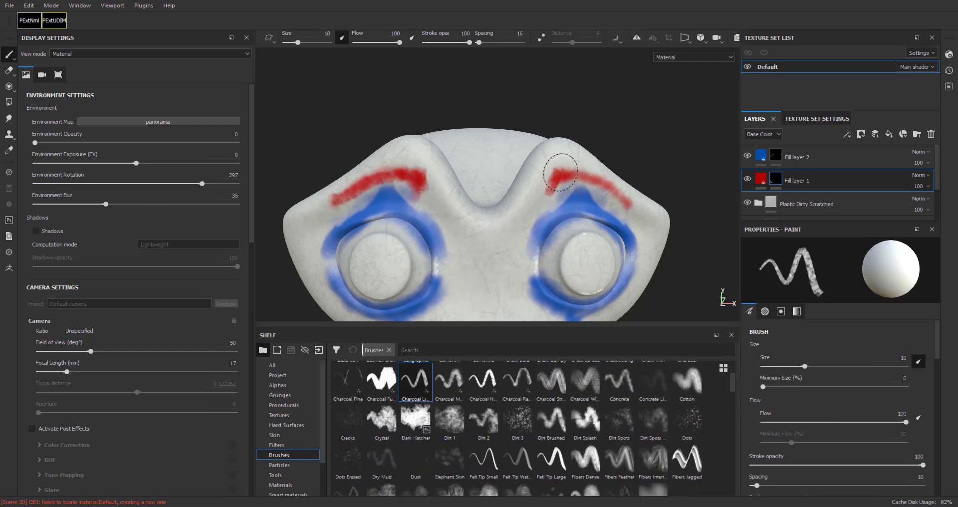
left_click_drag(561, 172, 629, 202)
left_click(484, 420)
right_click_drag(684, 165, 618, 294, "alt")
middle_click_drag(618, 294, 612, 250, "alt")
right_click_drag(609, 247, 574, 270, "alt")
Step: Expand the Plastic Dirty Scratched folder and select its Scratches layer to access the fill settings
left_click(784, 206)
mouse_move(936, 189)
left_mouse_down()
mouse_move(936, 211)
mouse_move(937, 200)
left_mouse_up()
left_click(759, 165)
left_click(799, 190)
left_click(859, 477)
left_click(807, 213)
left_click_drag(606, 237, 574, 243, "alt")
right_click_drag(574, 243, 564, 255, "alt")
middle_click_drag(564, 255, 600, 216, "alt")
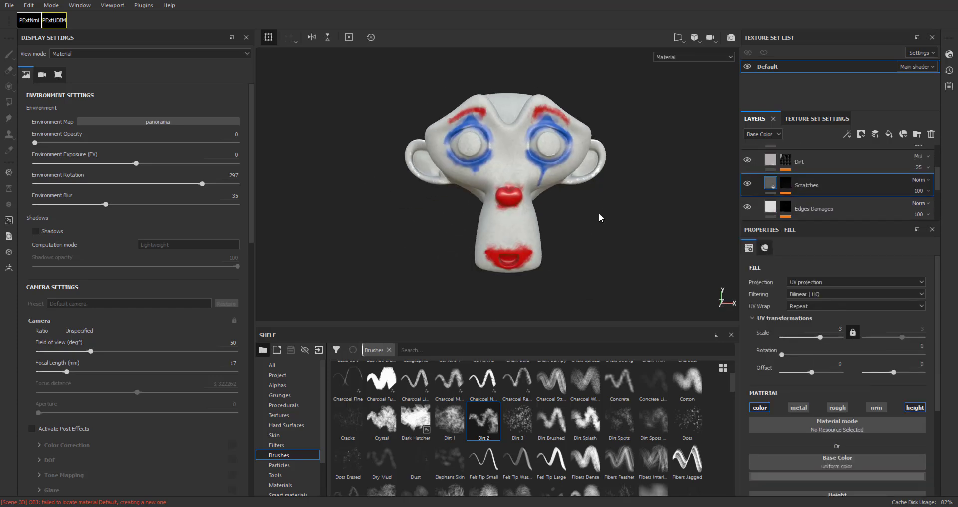